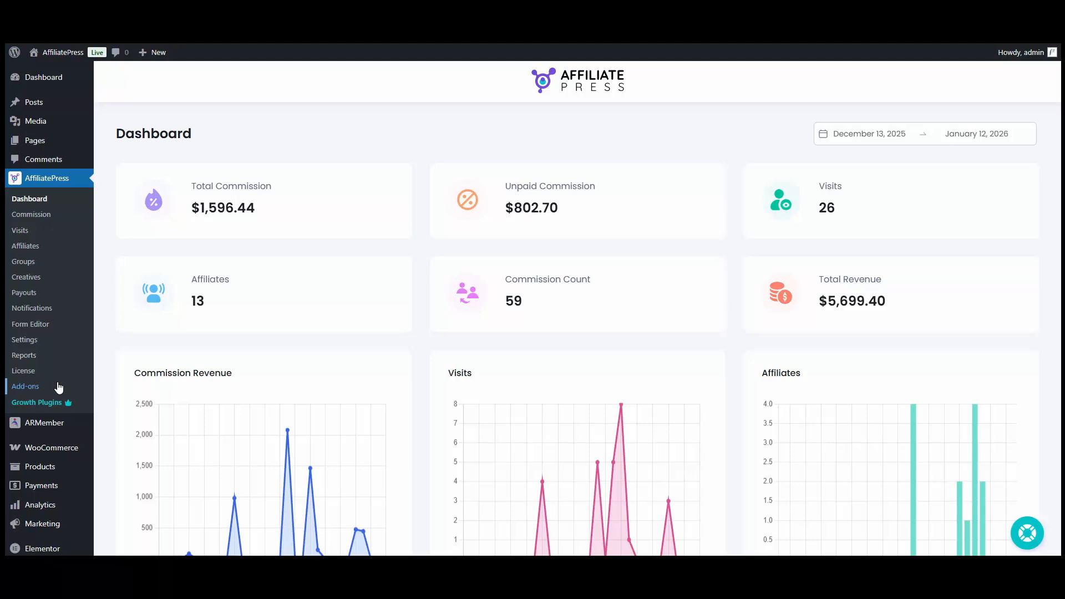
- Activate the Multi-level Commission add-on from the AffiliatePress Add-ons page
{"action": "left_click", "coordinate": [58, 386]}
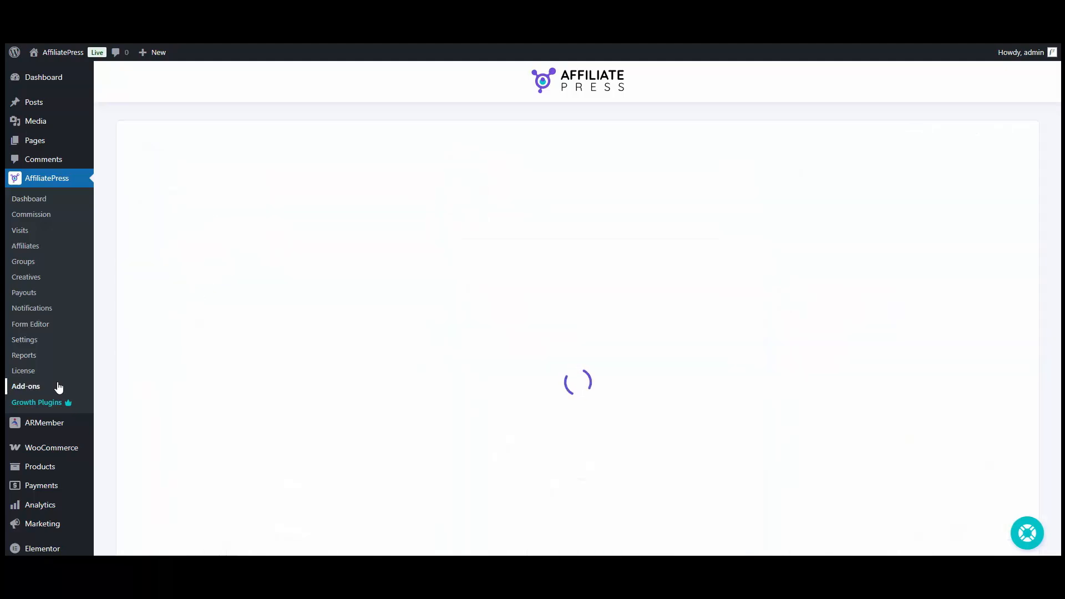
{"action": "scroll", "coordinate": [490, 369], "scroll_direction": "down", "scroll_amount": 10}
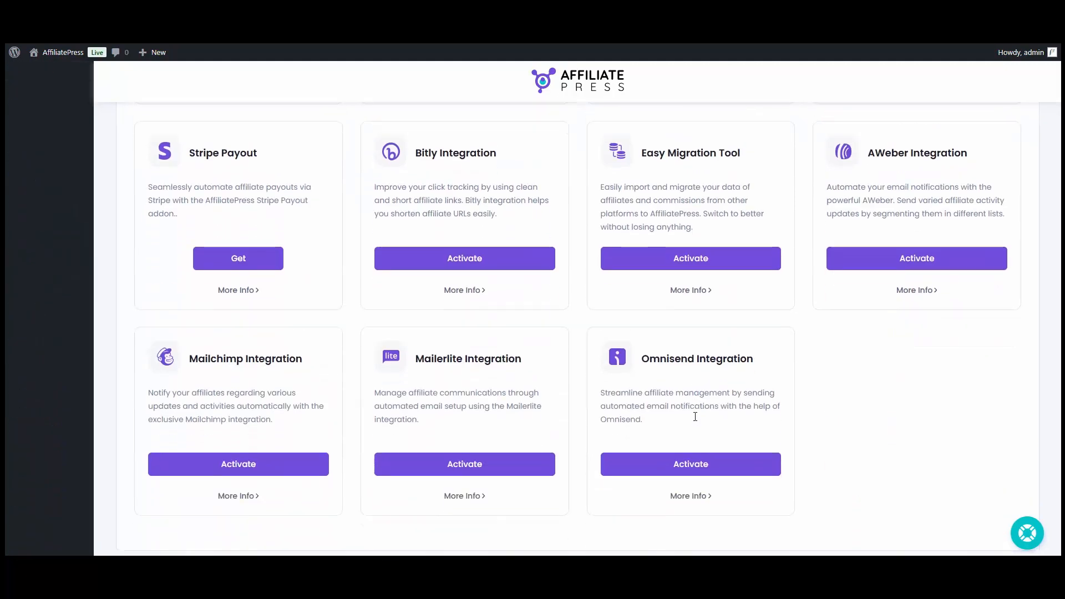
{"action": "scroll", "coordinate": [489, 369], "scroll_direction": "up", "scroll_amount": 5}
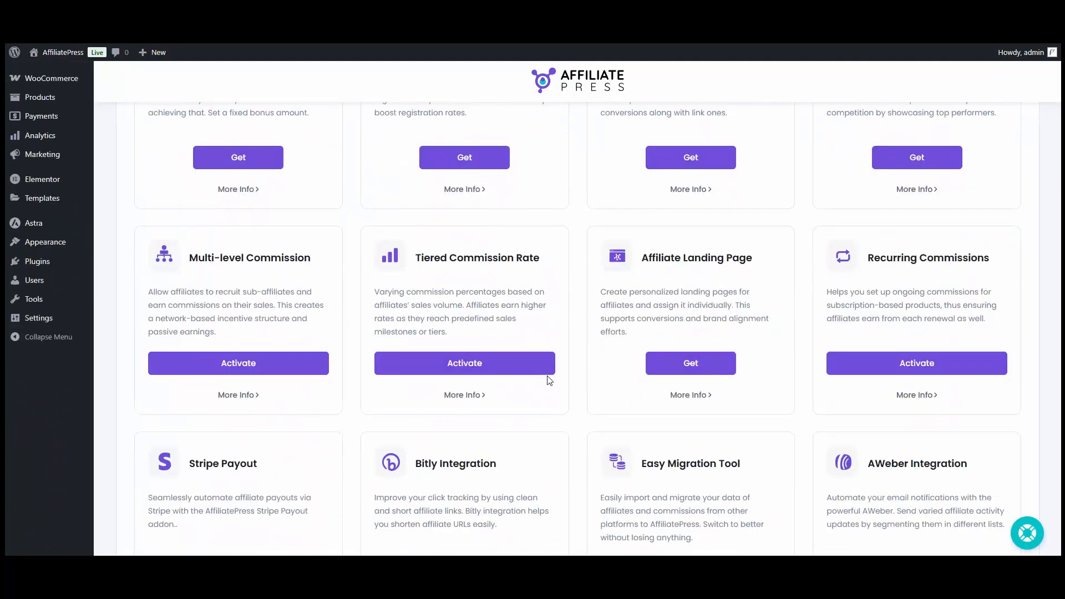
{"action": "left_click", "coordinate": [239, 364]}
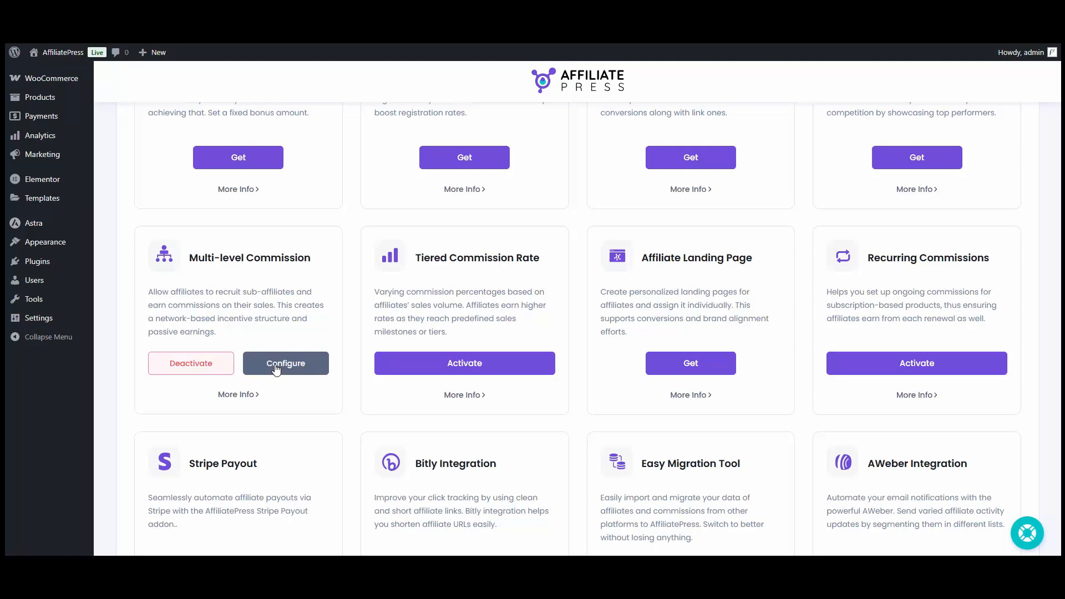
- Turn on Multi-Level Commission and choose the Forced Matrix compensation plan
{"action": "left_click", "coordinate": [275, 369]}
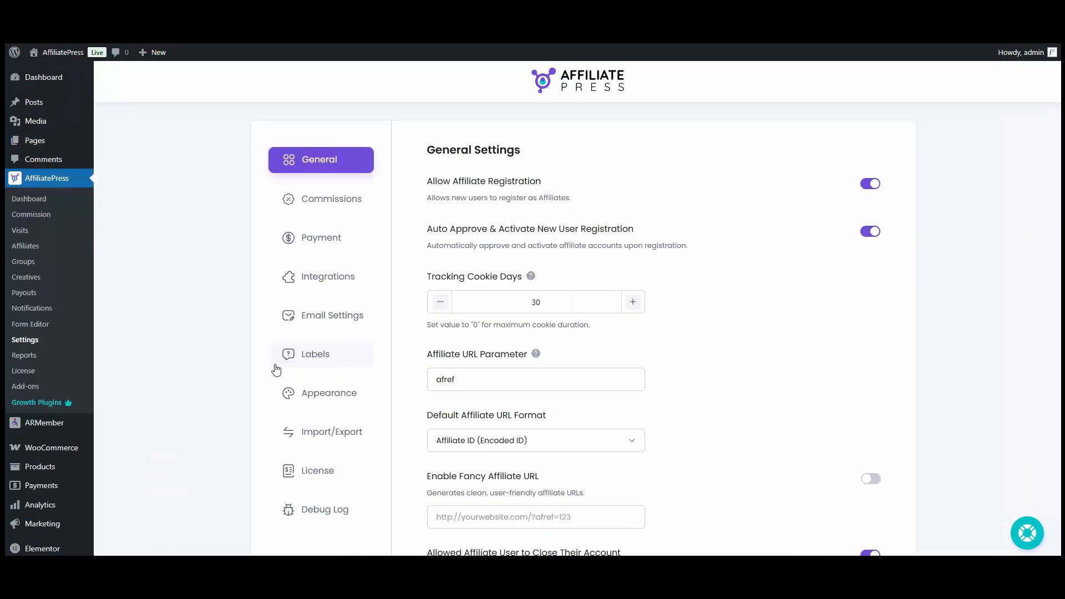
{"action": "scroll", "coordinate": [767, 200], "scroll_direction": "down", "scroll_amount": 20}
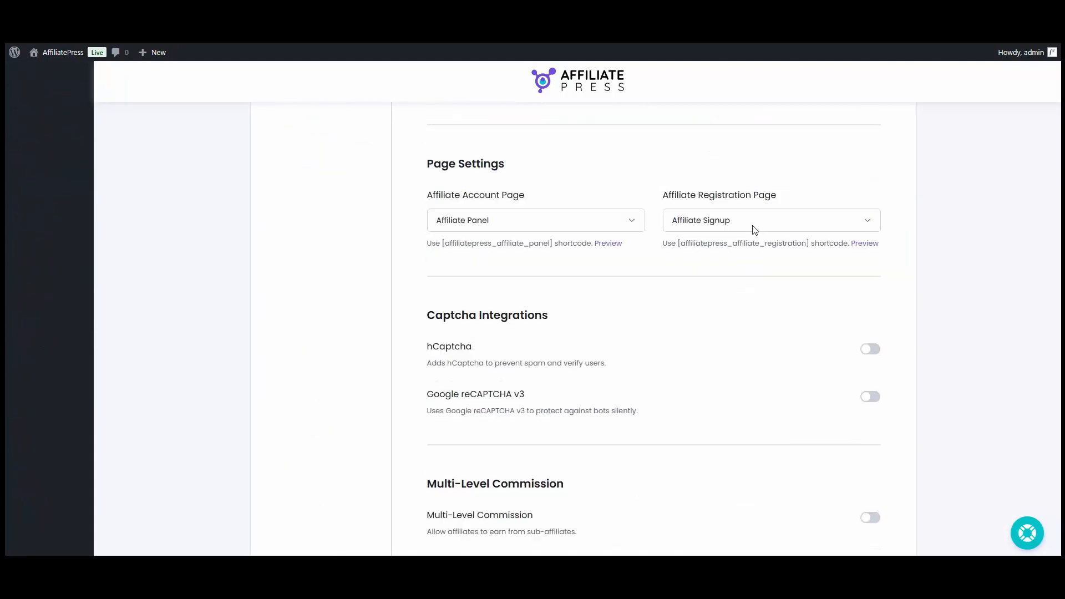
{"action": "scroll", "coordinate": [732, 227], "scroll_direction": "up", "scroll_amount": 1}
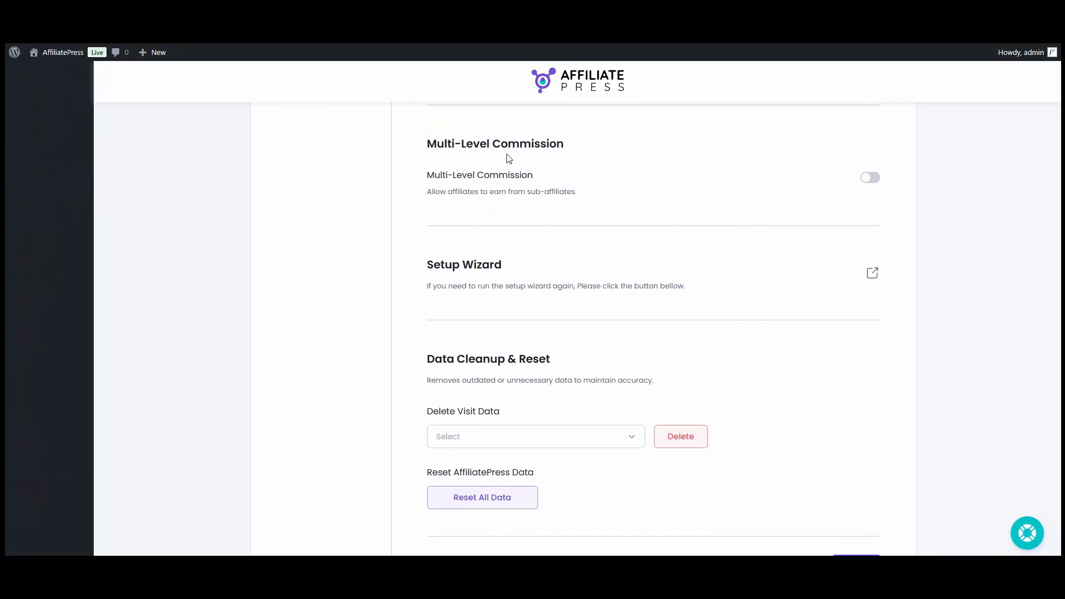
{"action": "left_click", "coordinate": [869, 177]}
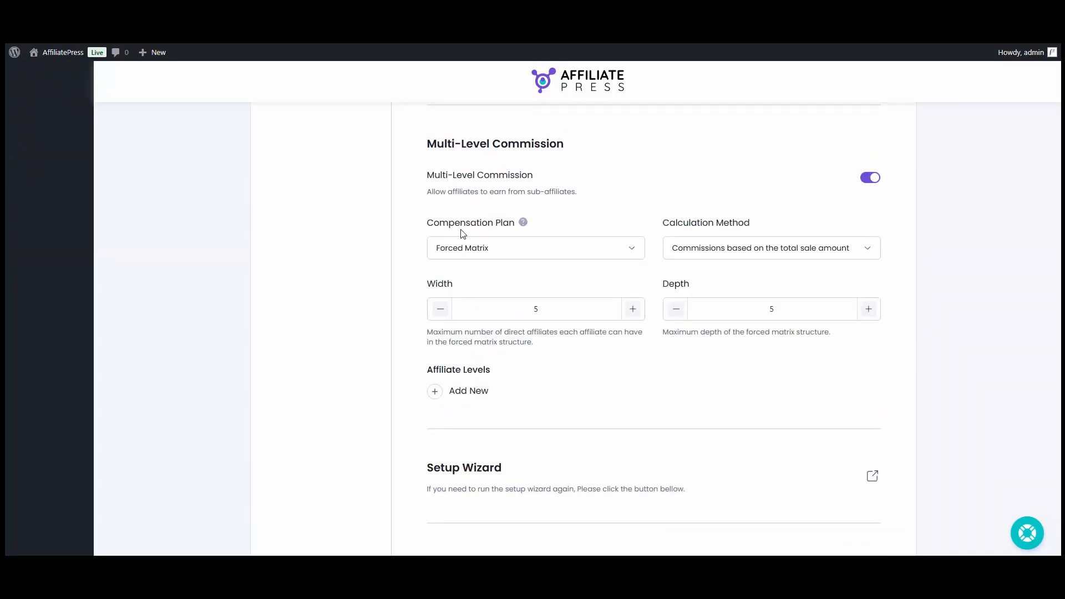
{"action": "left_click", "coordinate": [549, 253]}
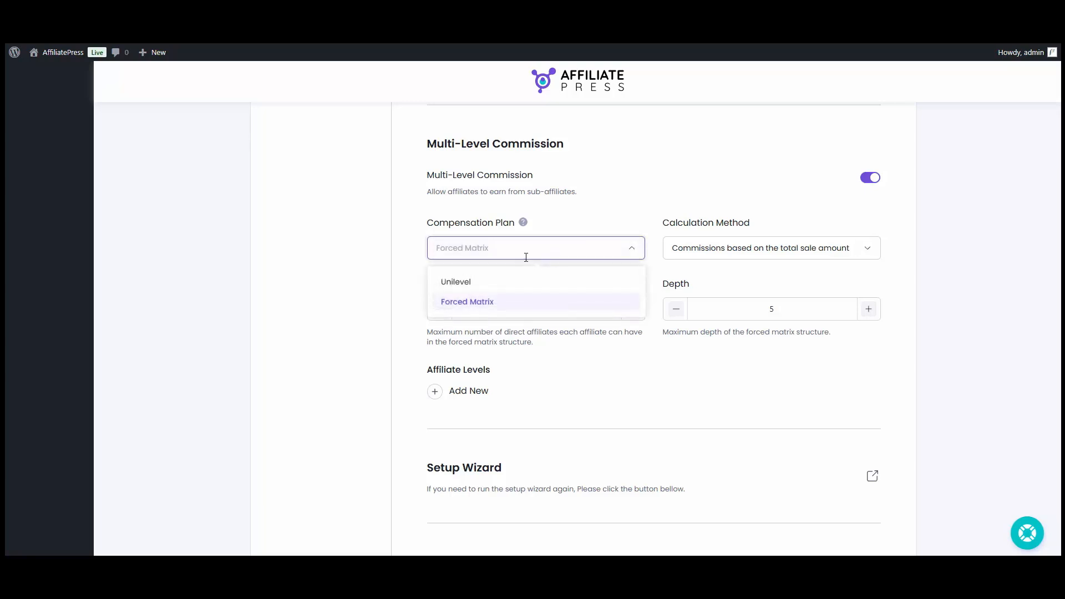
{"action": "left_click", "coordinate": [503, 299]}
- Base commissions on the total sale amount, with matrix width 3 and depth 5
{"action": "left_click", "coordinate": [713, 248]}
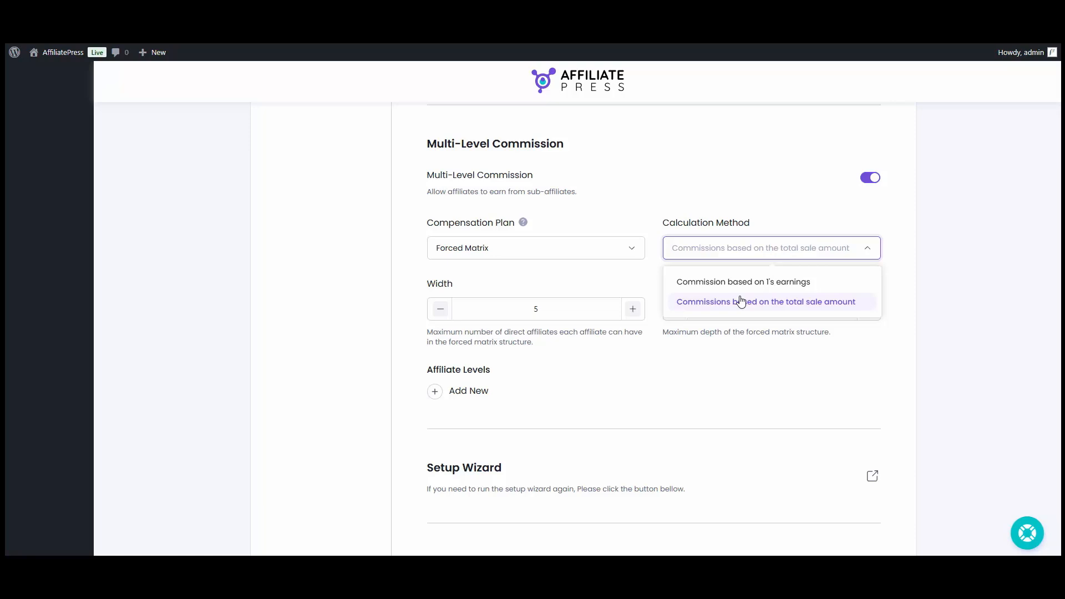
{"action": "left_click", "coordinate": [741, 301]}
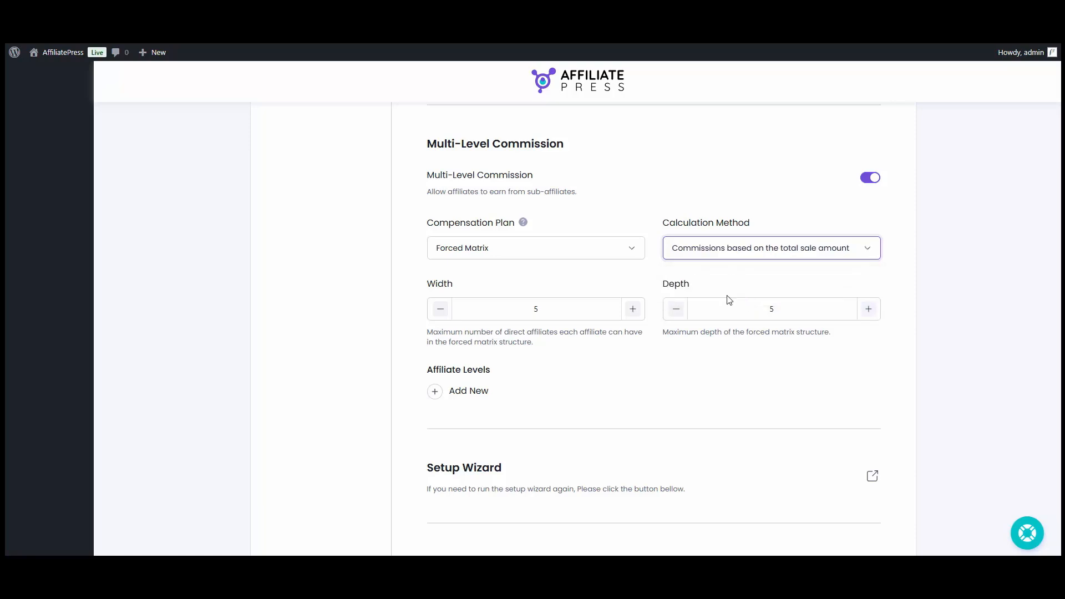
{"action": "left_click", "coordinate": [439, 308]}
{"action": "left_click", "coordinate": [440, 308]}
{"action": "left_click", "coordinate": [865, 314]}
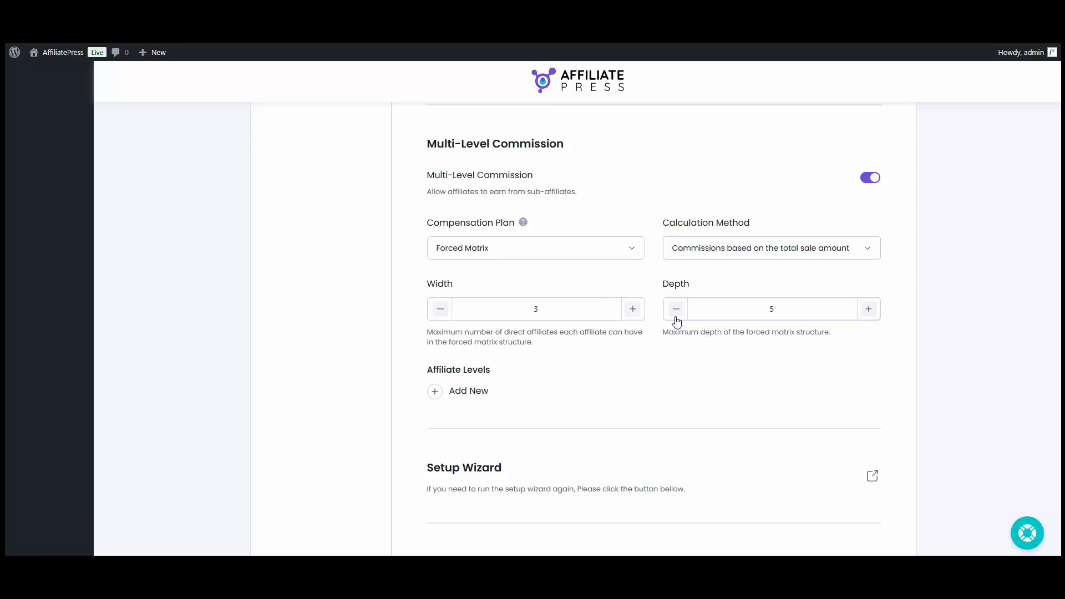
- Add five affiliate level rows, Level 1 through Level 5
{"action": "scroll", "coordinate": [676, 320], "scroll_direction": "down", "scroll_amount": 2}
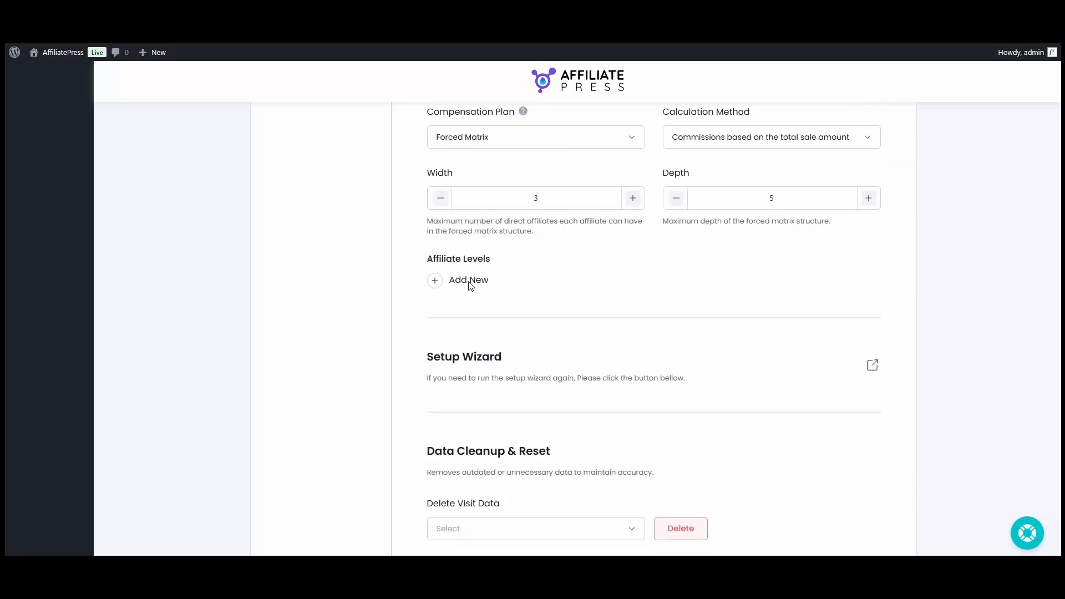
{"action": "left_click", "coordinate": [436, 287]}
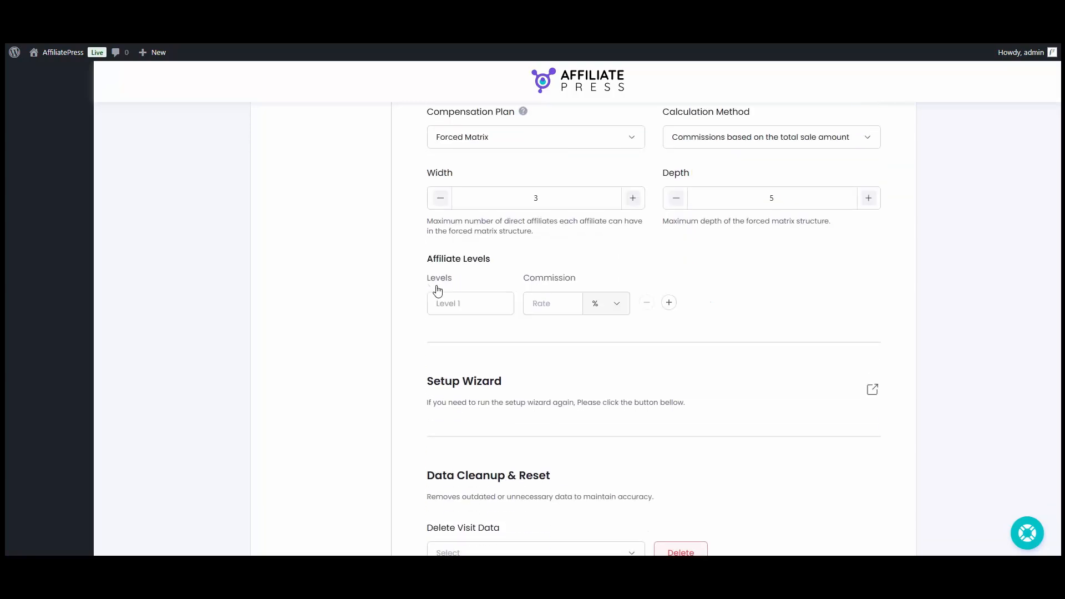
{"action": "left_click", "coordinate": [670, 305]}
{"action": "left_click", "coordinate": [669, 339]}
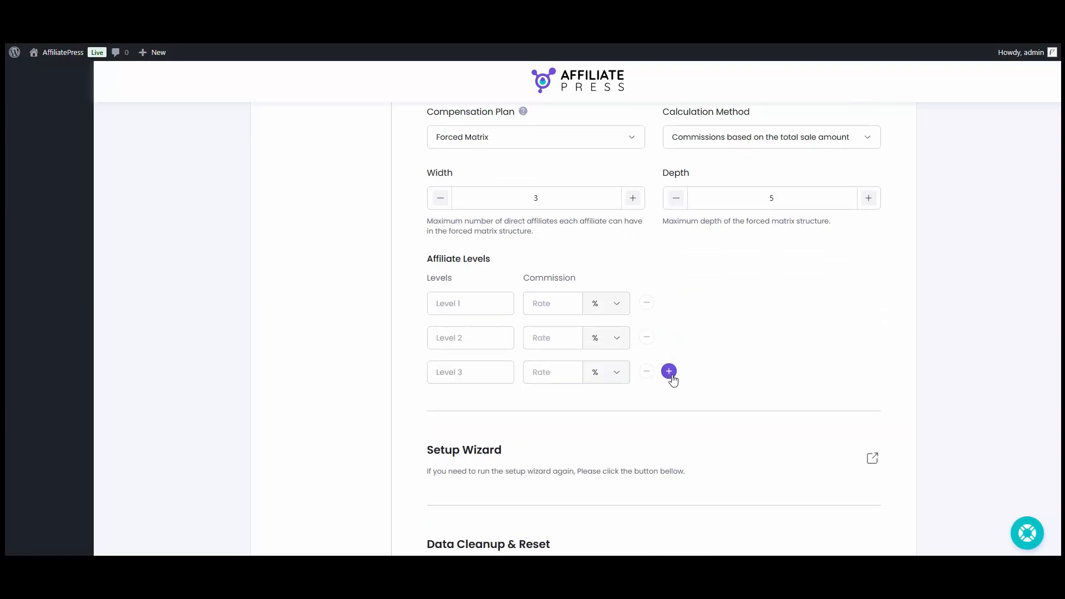
{"action": "left_click", "coordinate": [670, 373]}
{"action": "left_click", "coordinate": [670, 406]}
- Enter level rates of 20, 15, 10, 5 and 3 percent and save the settings
{"action": "left_click", "coordinate": [540, 309]}
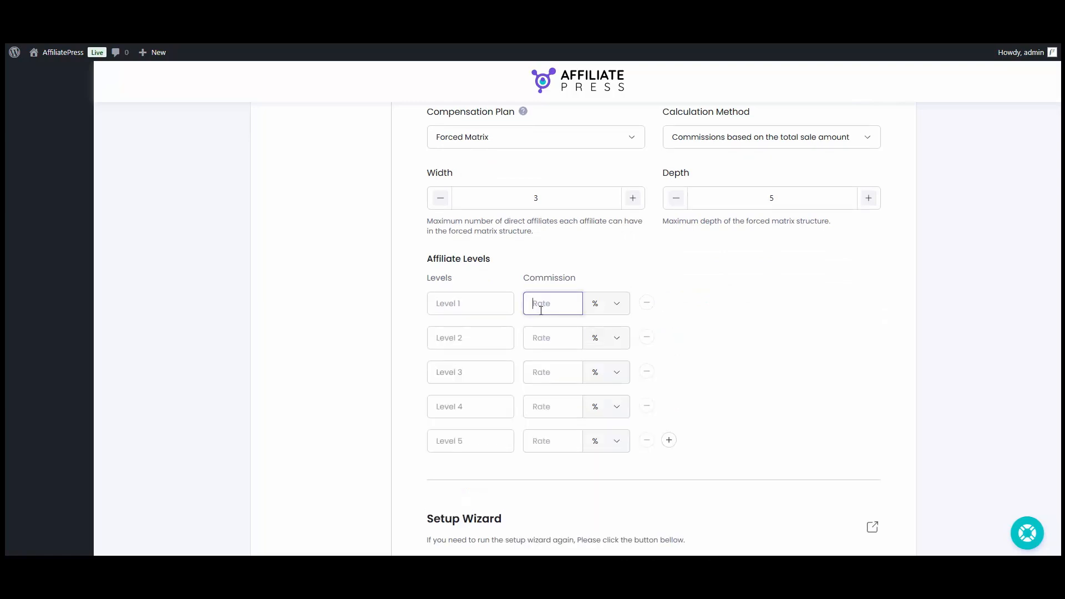
{"action": "left_click", "coordinate": [542, 337]}
{"action": "type", "text": "15"}
{"action": "left_click", "coordinate": [542, 372]}
{"action": "type", "text": "10"}
{"action": "left_click", "coordinate": [543, 406]}
{"action": "type", "text": "5"}
{"action": "left_click", "coordinate": [543, 441]}
{"action": "type", "text": "3"}
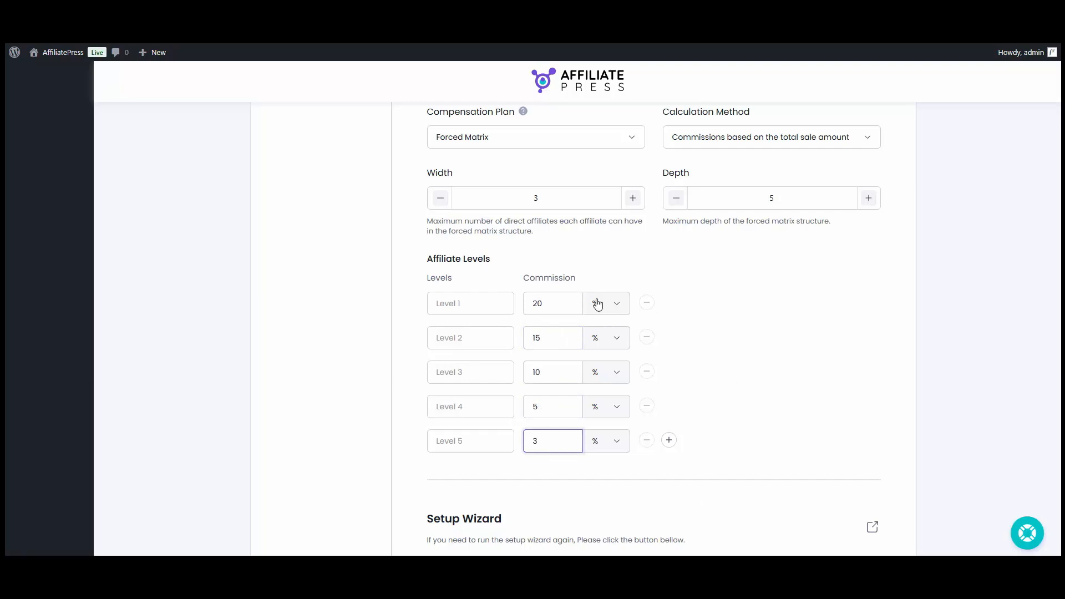
{"action": "scroll", "coordinate": [791, 378], "scroll_direction": "down", "scroll_amount": 6}
{"action": "left_click", "coordinate": [857, 493]}
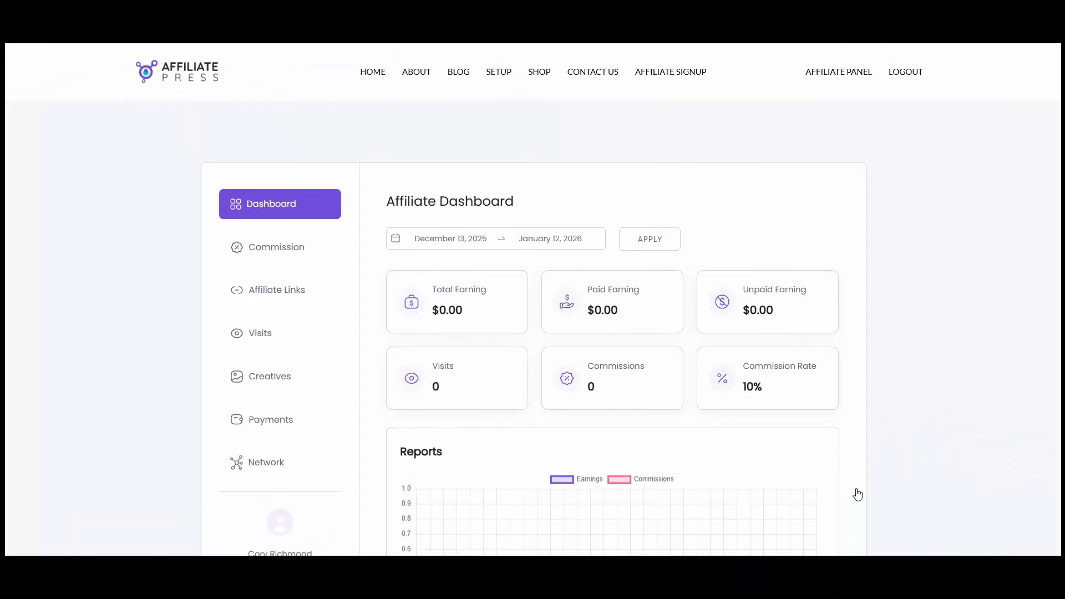
- Copy the network invite link from the affiliate panel's Network page
{"action": "left_click", "coordinate": [300, 465]}
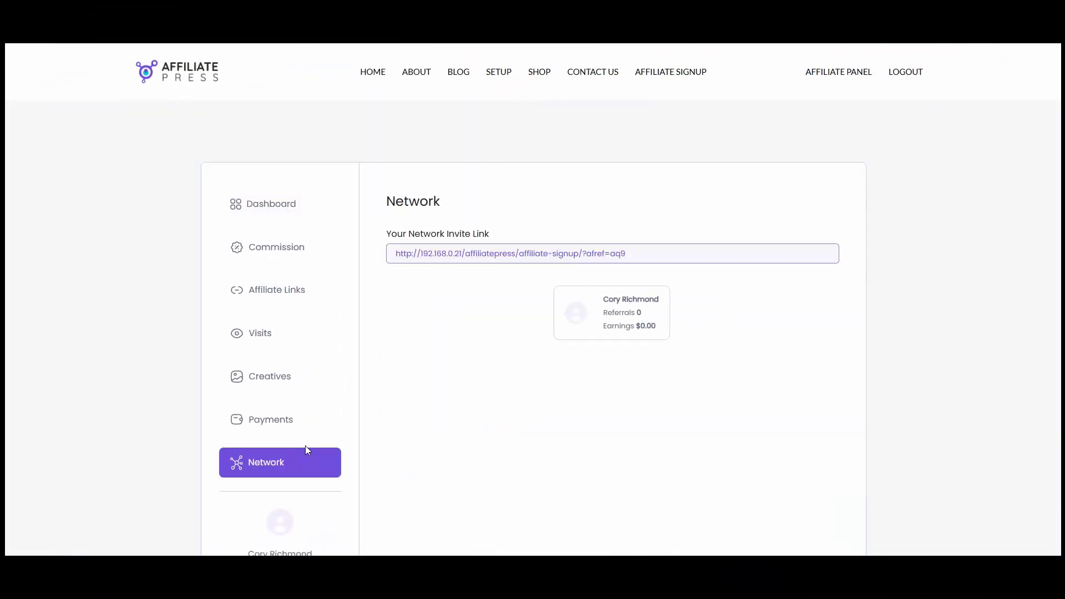
{"action": "left_click", "coordinate": [417, 255]}
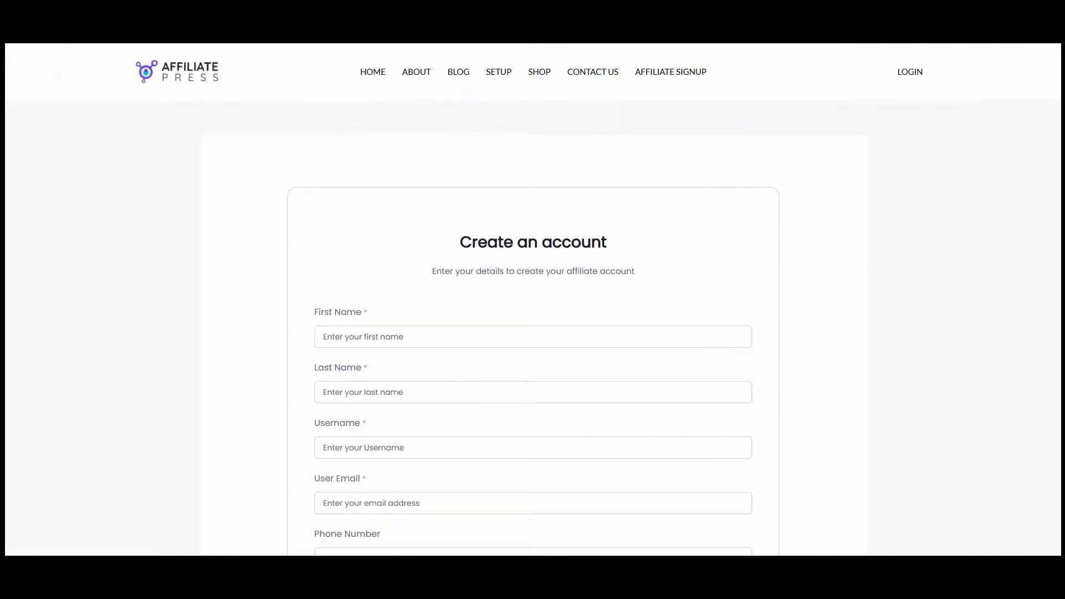
- Fill in the new affiliate's first name on the invite signup form, accept the terms, create the account
{"action": "scroll", "coordinate": [552, 280], "scroll_direction": "down", "scroll_amount": 5}
{"action": "scroll", "coordinate": [552, 280], "scroll_direction": "down", "scroll_amount": 3}
{"action": "scroll", "coordinate": [603, 373], "scroll_direction": "up", "scroll_amount": 5}
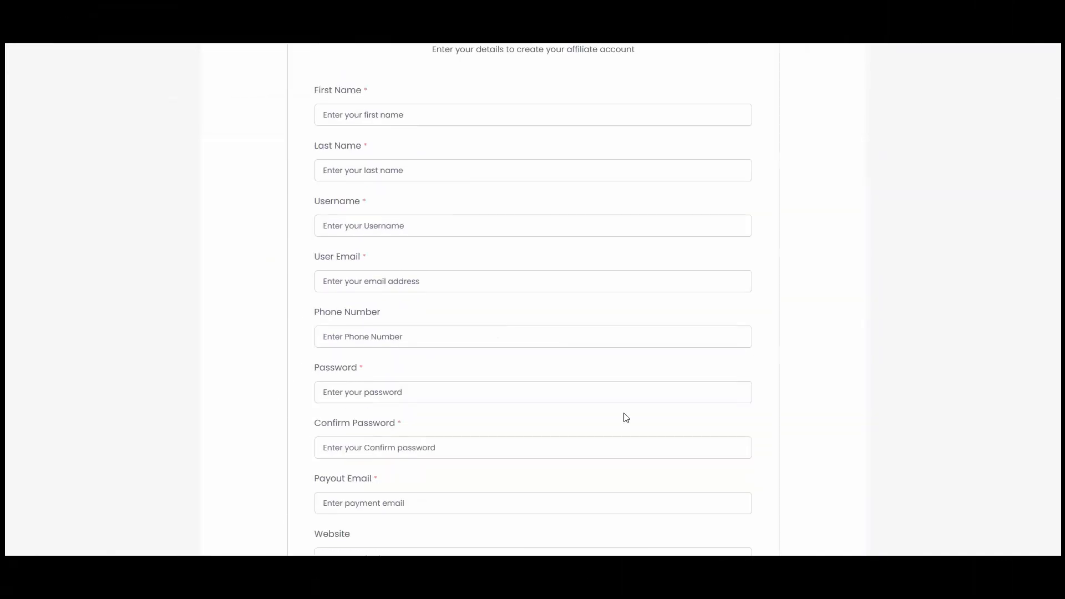
{"action": "scroll", "coordinate": [592, 242], "scroll_direction": "up", "scroll_amount": 1}
{"action": "left_click", "coordinate": [554, 179]}
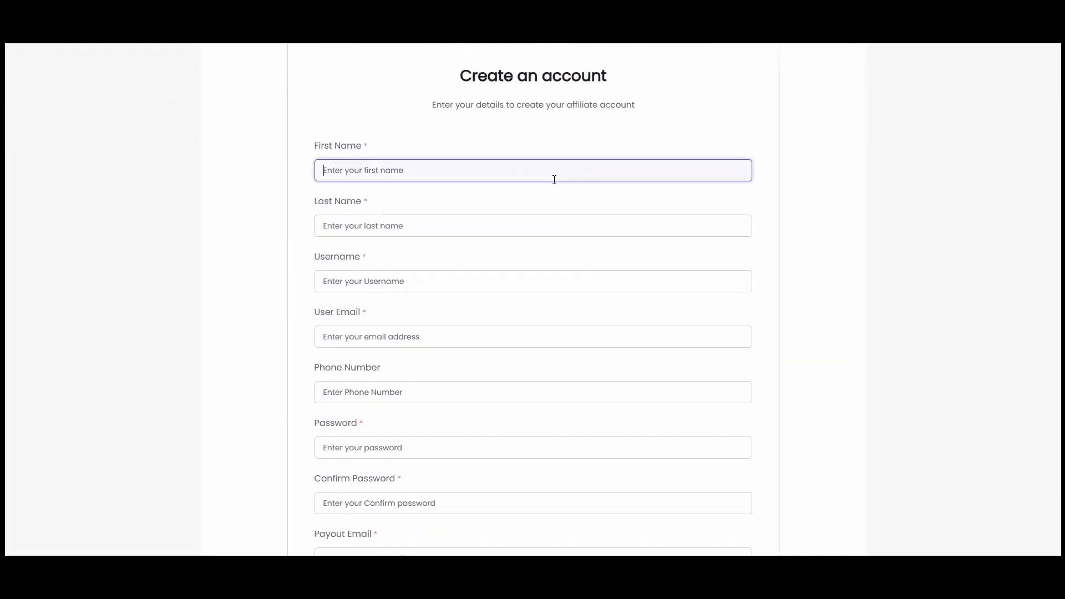
{"action": "type", "text": "Max"}
{"action": "key", "text": "Tab"}
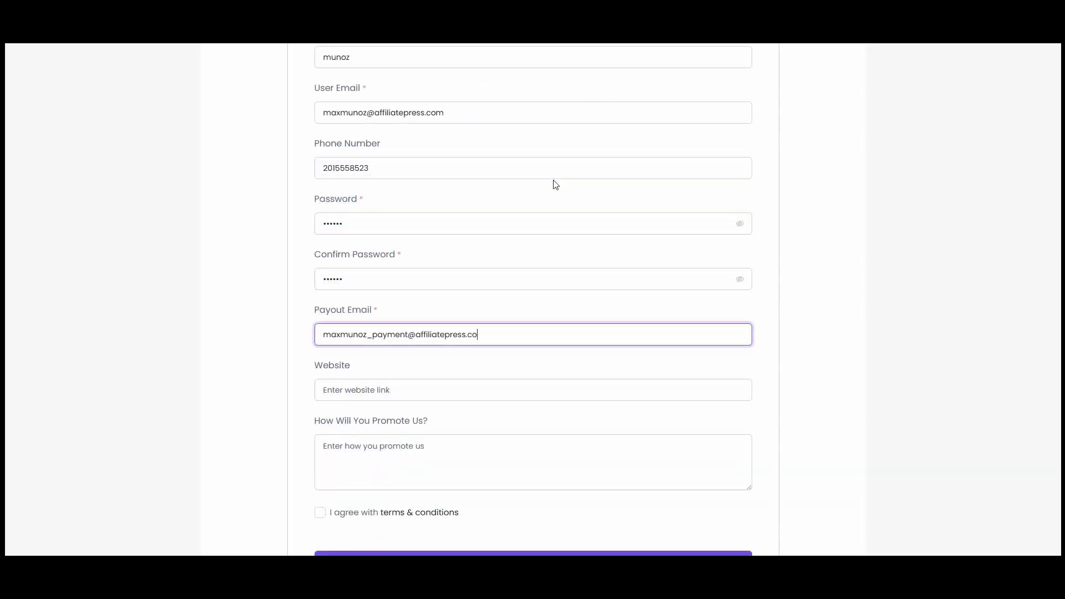
{"action": "key", "text": "Tab"}
{"action": "key", "text": "Tab"}
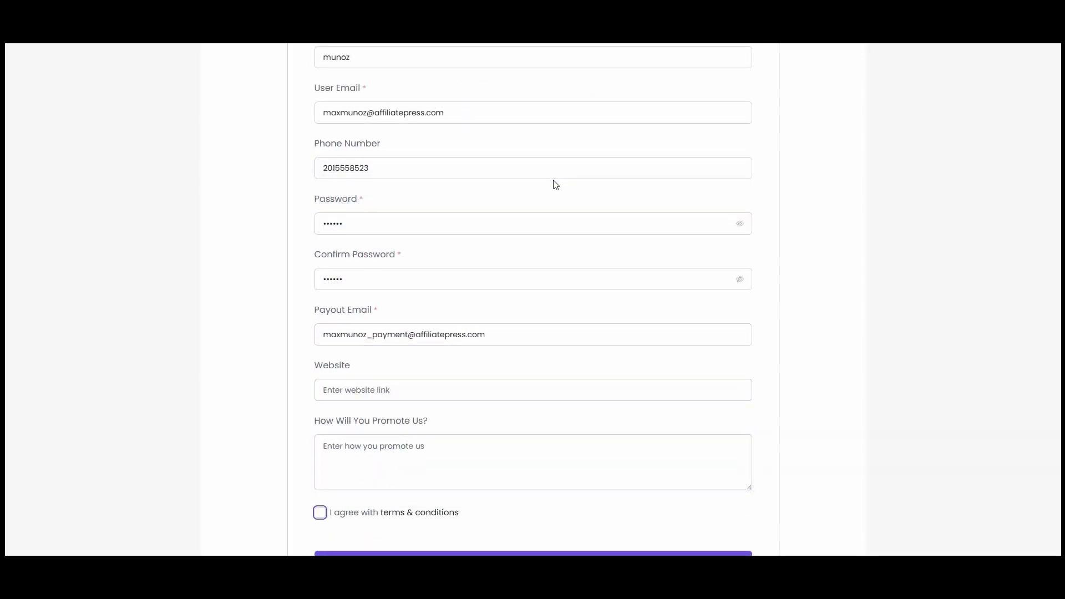
{"action": "scroll", "coordinate": [555, 184], "scroll_direction": "down", "scroll_amount": 4}
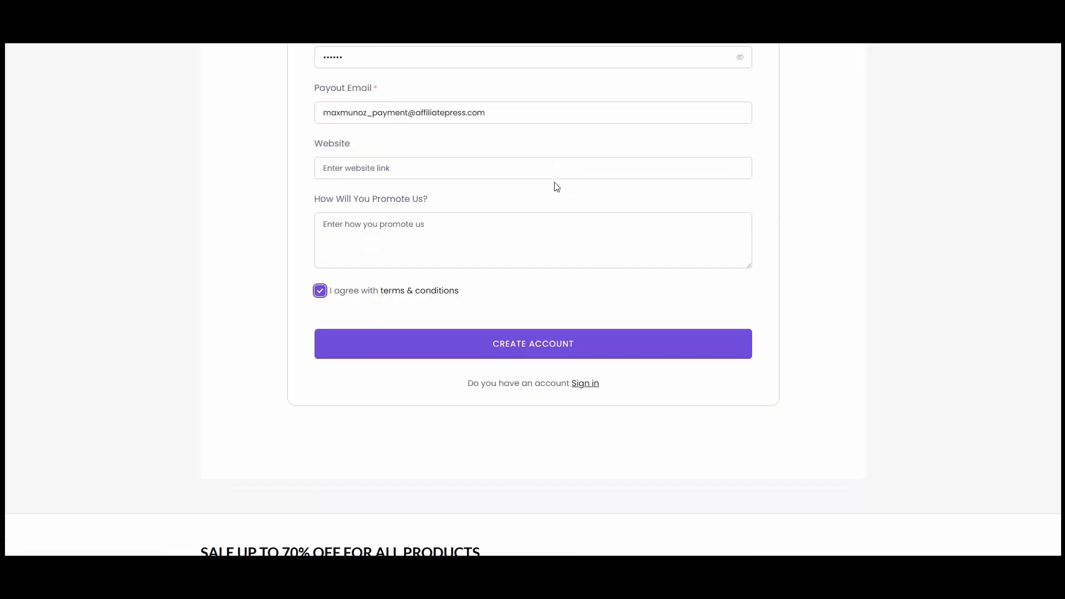
{"action": "left_click", "coordinate": [532, 356]}
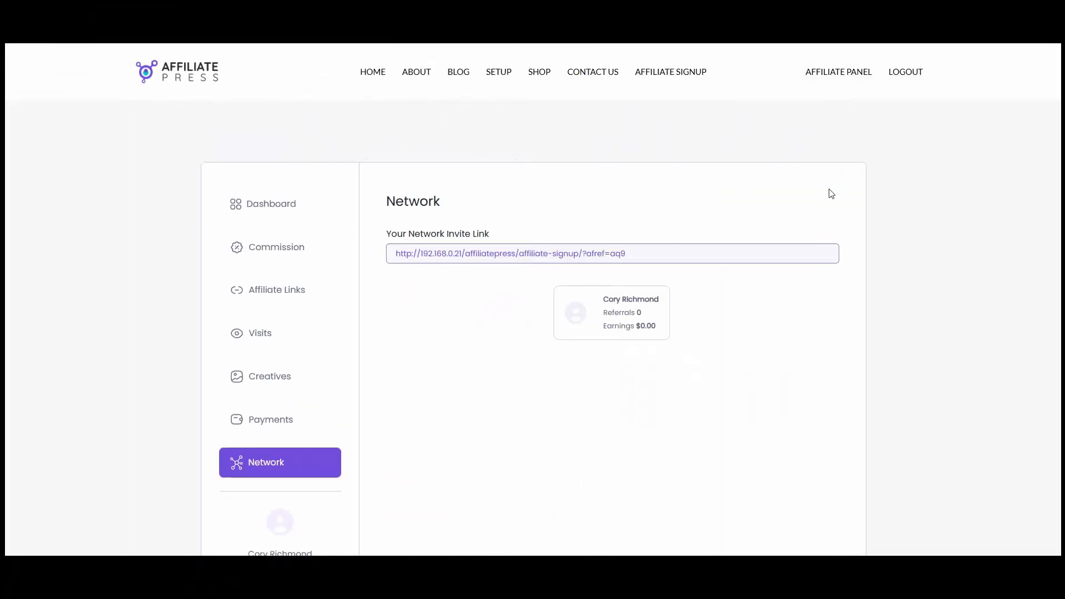
- Reload the referring affiliate's panel, check its Network page, then return to General Settings
{"action": "right_click", "coordinate": [830, 193]}
{"action": "left_click", "coordinate": [877, 234]}
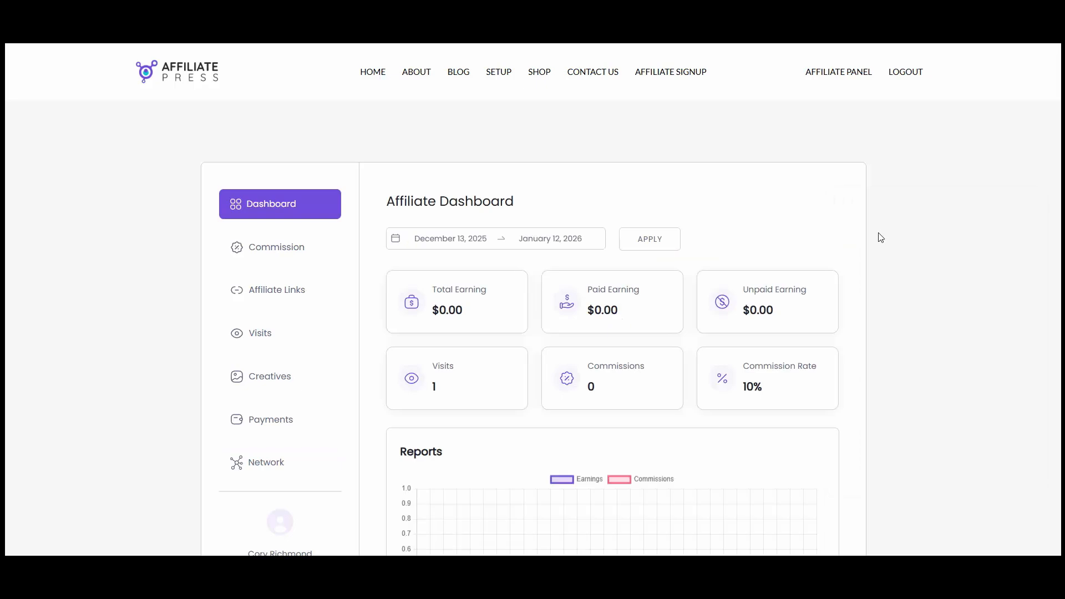
{"action": "left_click", "coordinate": [260, 470]}
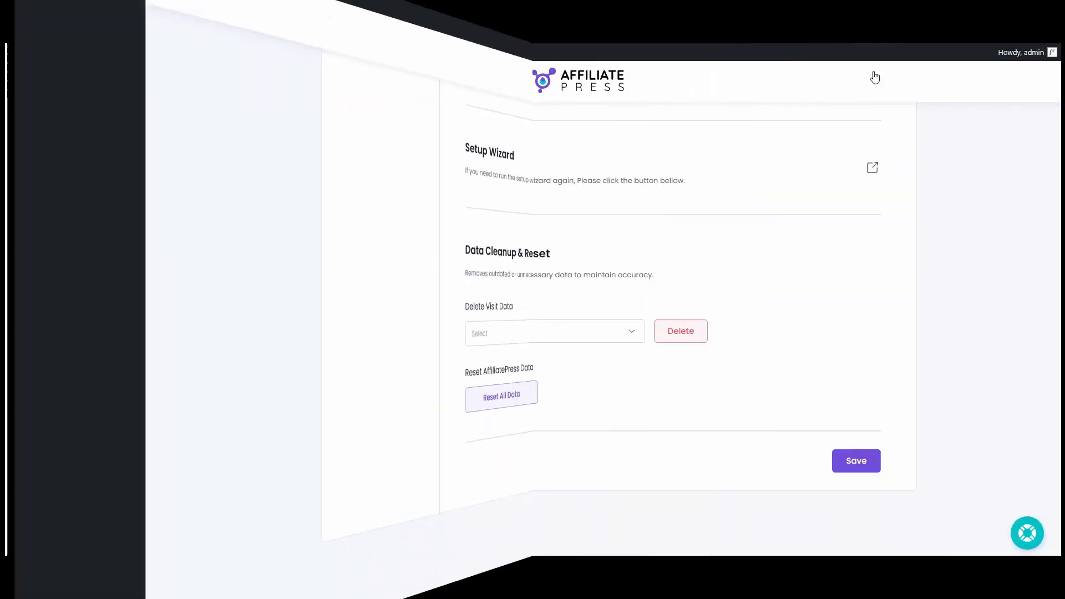
{"action": "scroll", "coordinate": [658, 51], "scroll_direction": "up", "scroll_amount": 6}
{"action": "scroll", "coordinate": [300, 166], "scroll_direction": "up", "scroll_amount": 15}
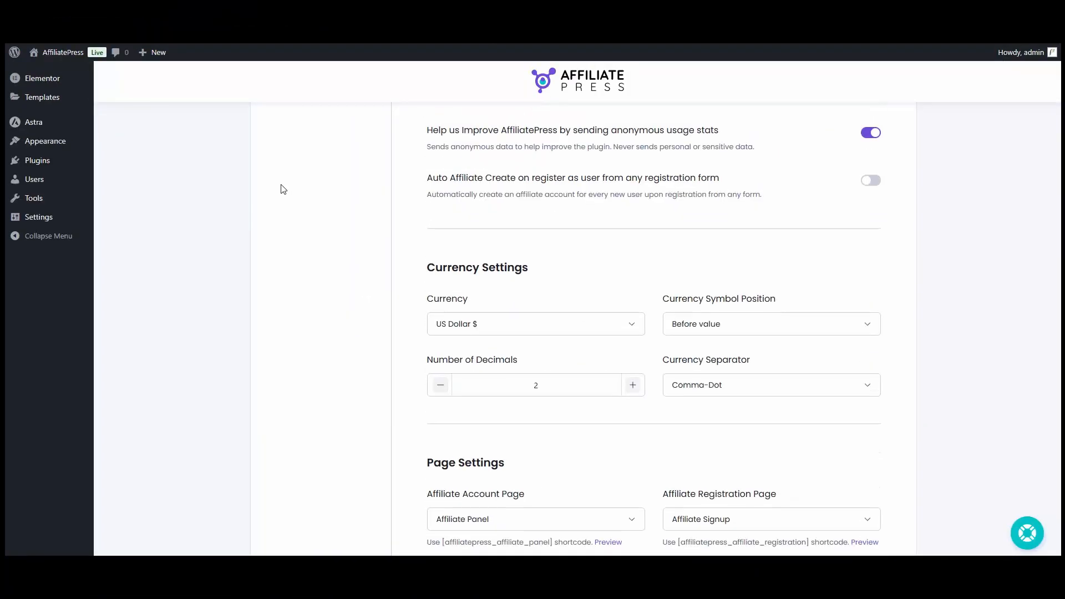
{"action": "scroll", "coordinate": [91, 112], "scroll_direction": "up", "scroll_amount": 3}
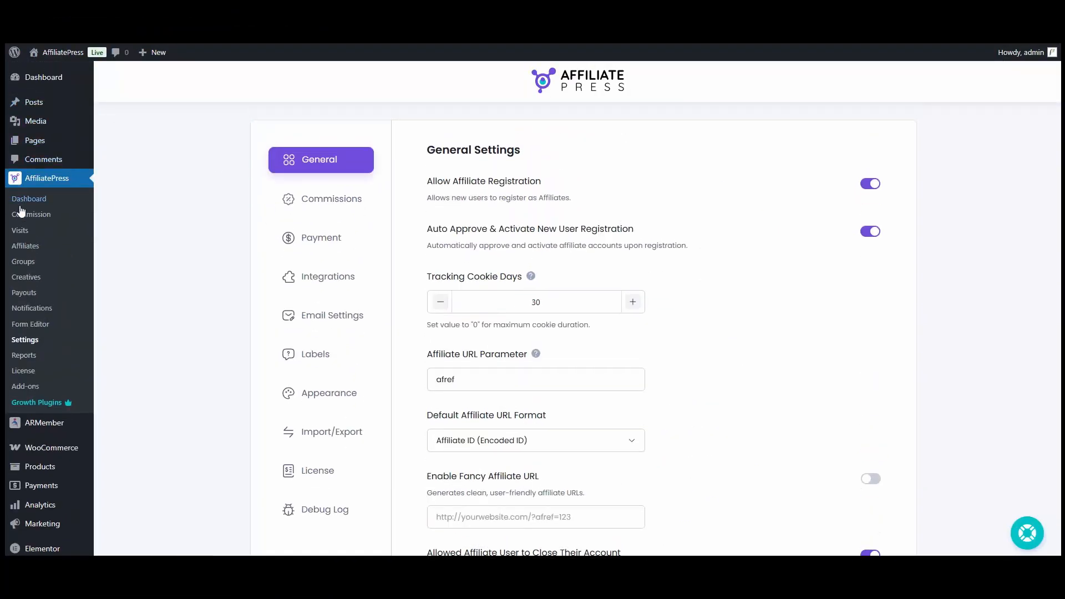
- Open AffiliatePress > Affiliates and browse the Manage Affiliates table
{"action": "left_click", "coordinate": [40, 251]}
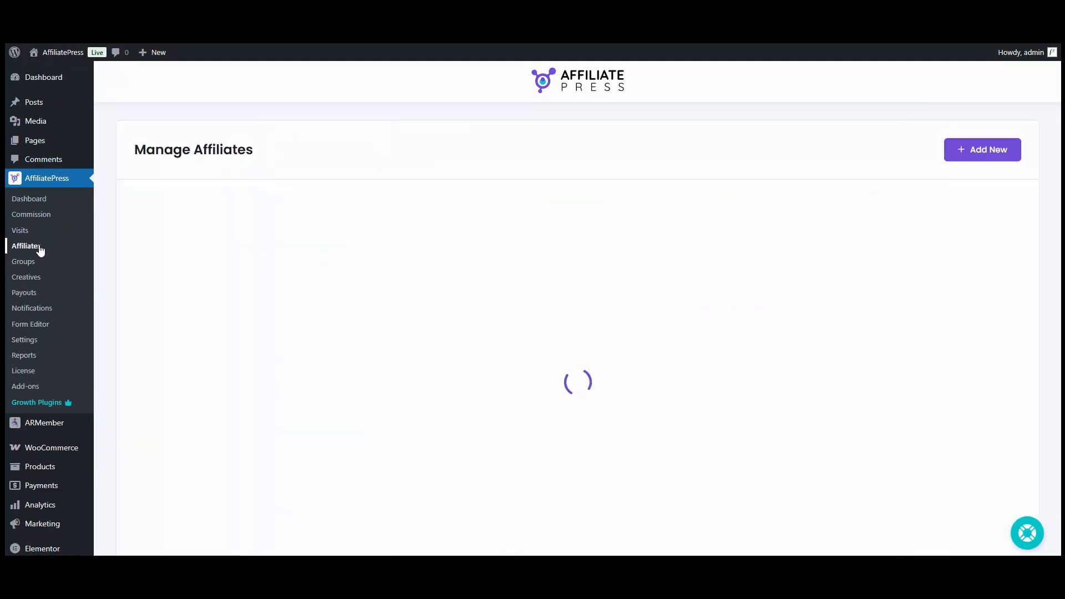
{"action": "scroll", "coordinate": [469, 281], "scroll_direction": "down", "scroll_amount": 8}
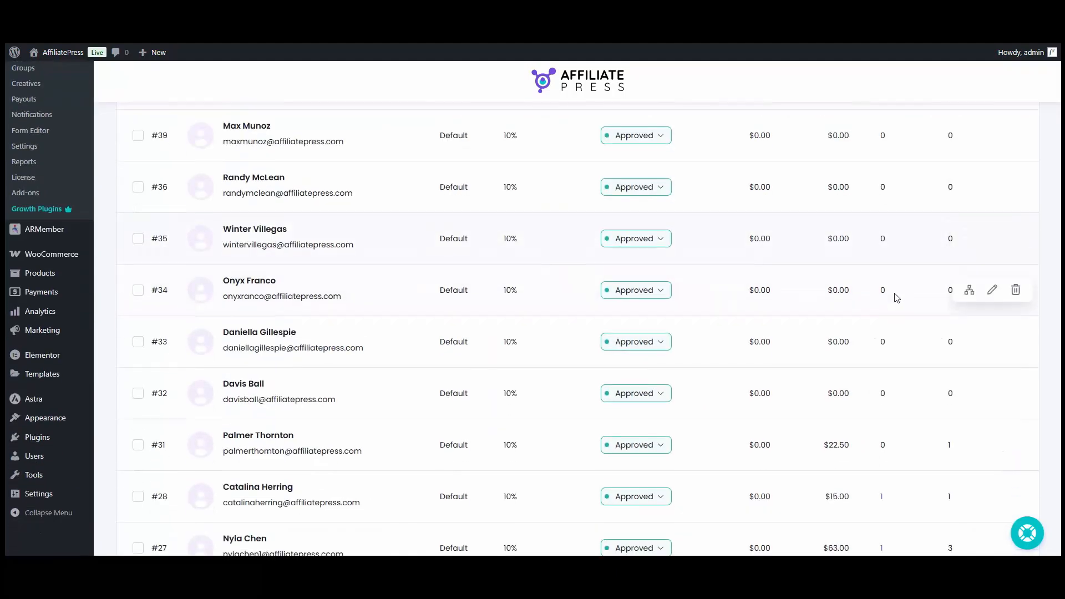
{"action": "scroll", "coordinate": [578, 398], "scroll_direction": "up", "scroll_amount": 4}
{"action": "scroll", "coordinate": [578, 398], "scroll_direction": "up", "scroll_amount": 3}
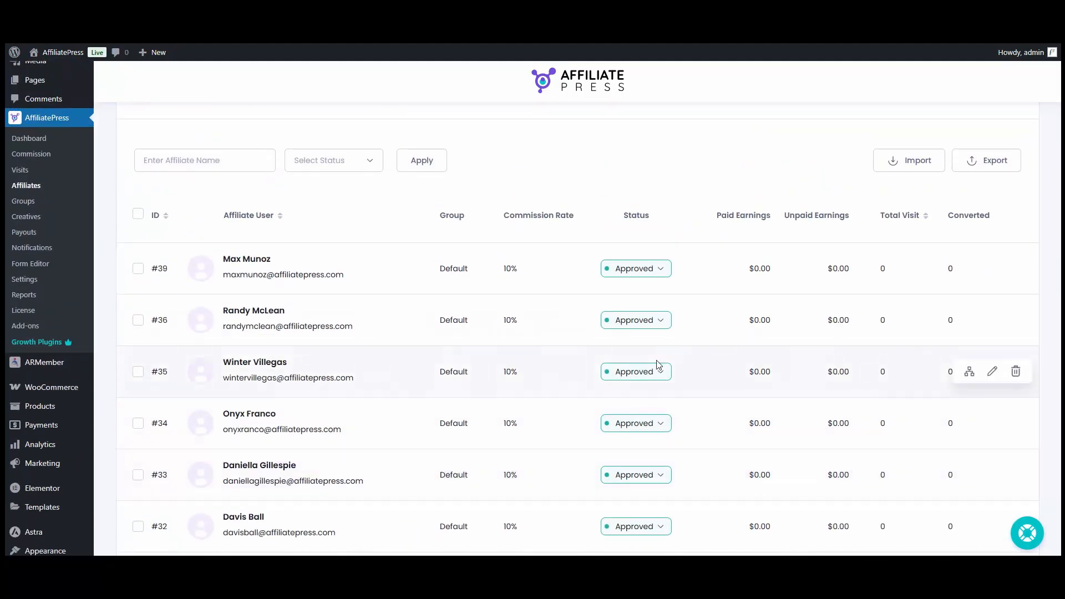
{"action": "scroll", "coordinate": [660, 364], "scroll_direction": "down", "scroll_amount": 5}
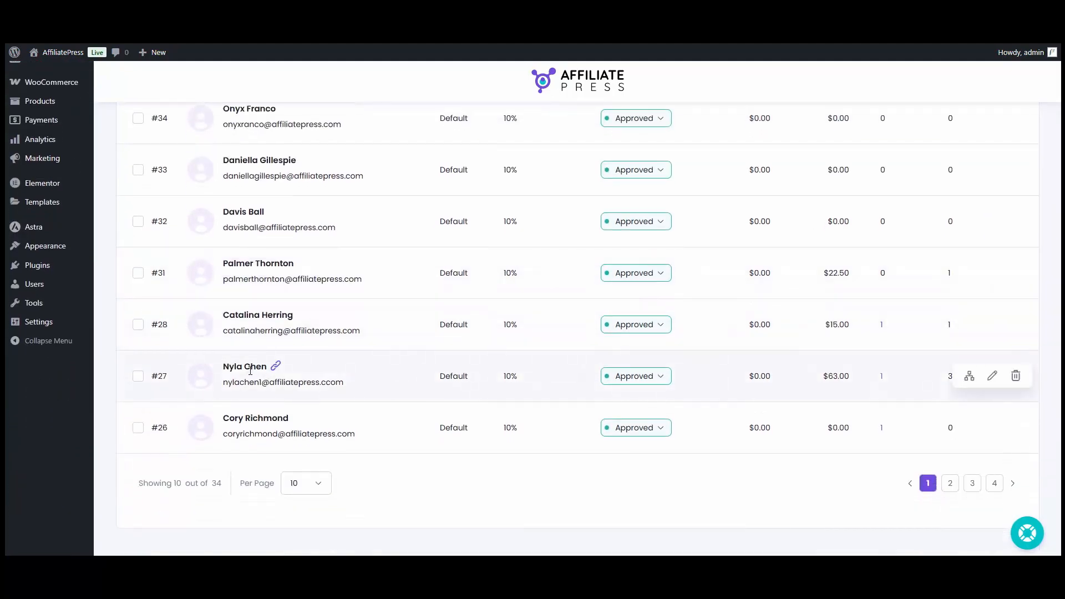
{"action": "left_click", "coordinate": [970, 377]}
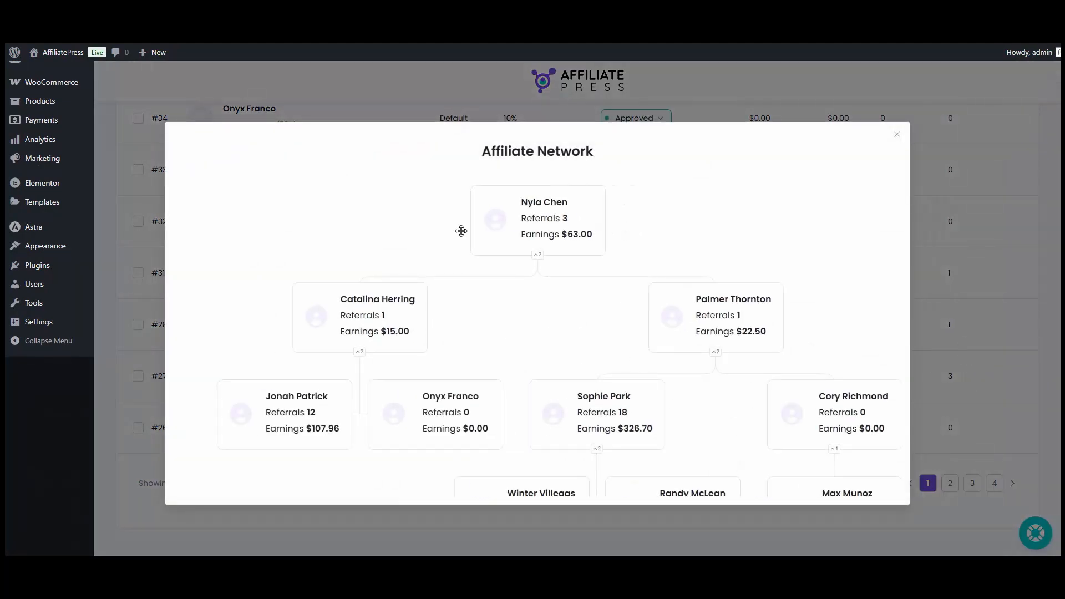
{"action": "left_click_drag", "start_coordinate": [576, 455], "coordinate": [554, 376]}
{"action": "scroll", "coordinate": [552, 411], "scroll_direction": "down", "scroll_amount": 1}
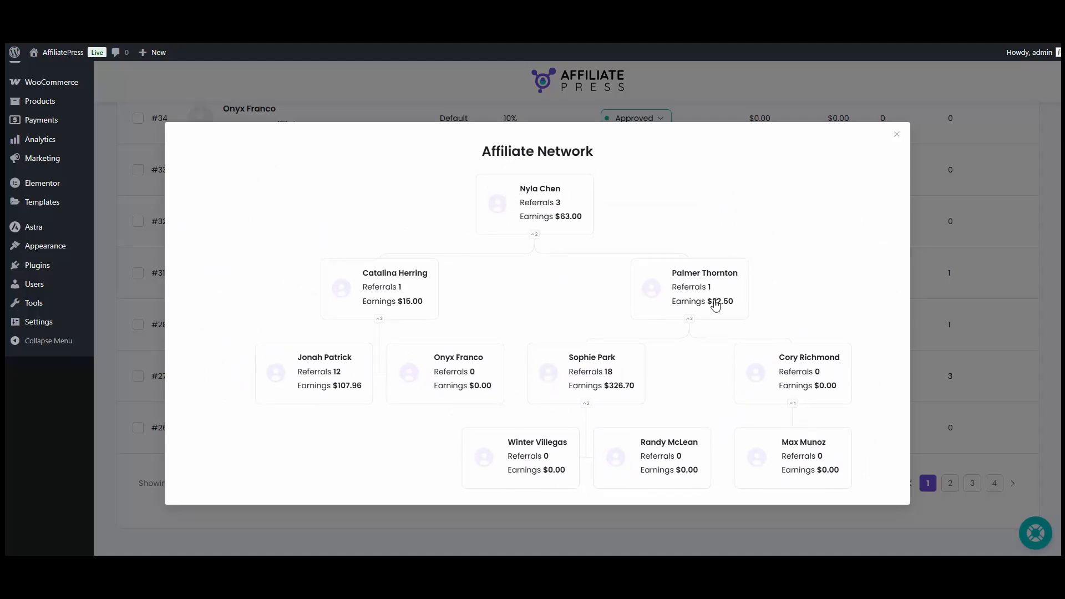
{"action": "scroll", "coordinate": [541, 255], "scroll_direction": "down", "scroll_amount": 1}
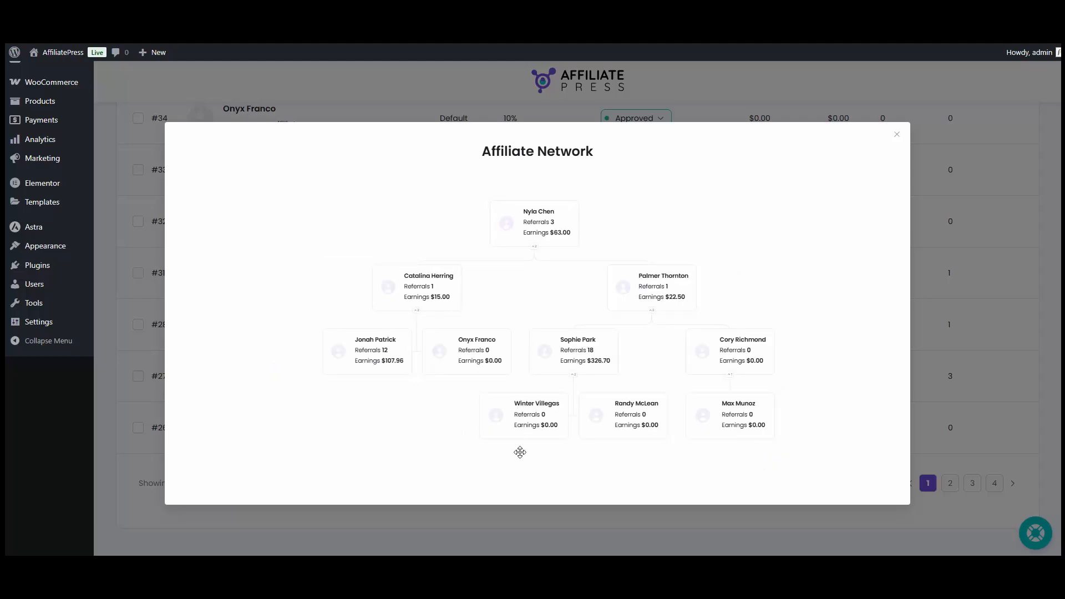
{"action": "scroll", "coordinate": [519, 453], "scroll_direction": "up", "scroll_amount": 1}
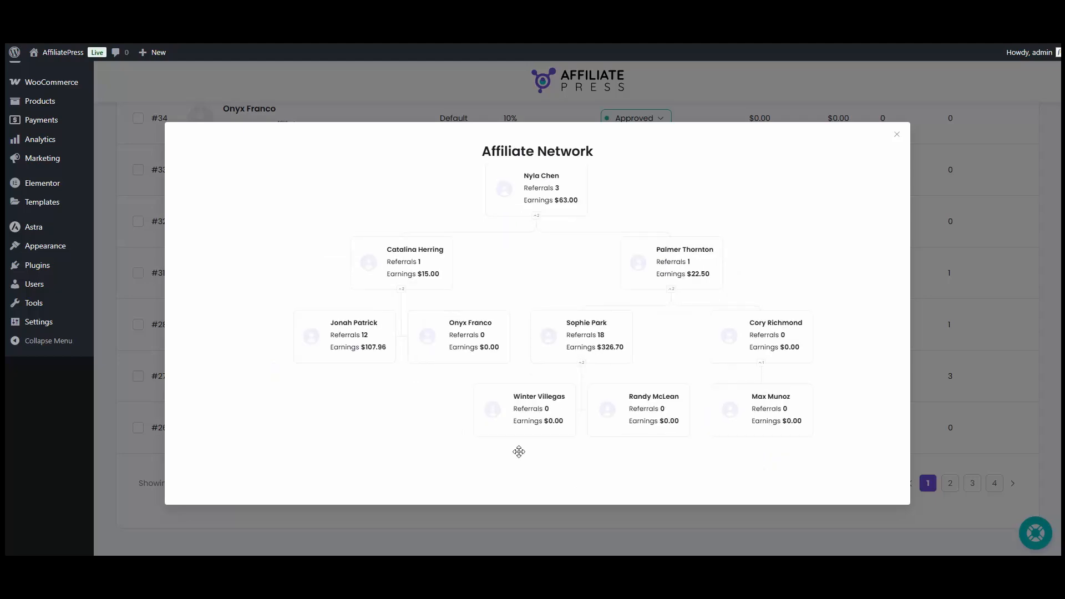
- Close the network tree and copy the first listed affiliate's referral link
{"action": "left_click", "coordinate": [973, 339]}
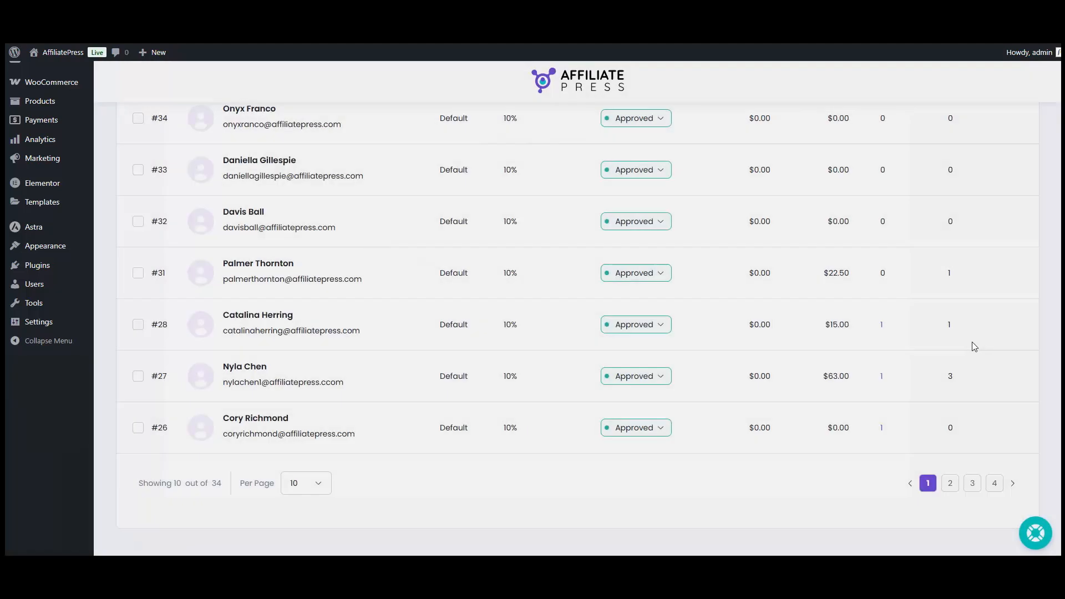
{"action": "scroll", "coordinate": [972, 344], "scroll_direction": "up", "scroll_amount": 5}
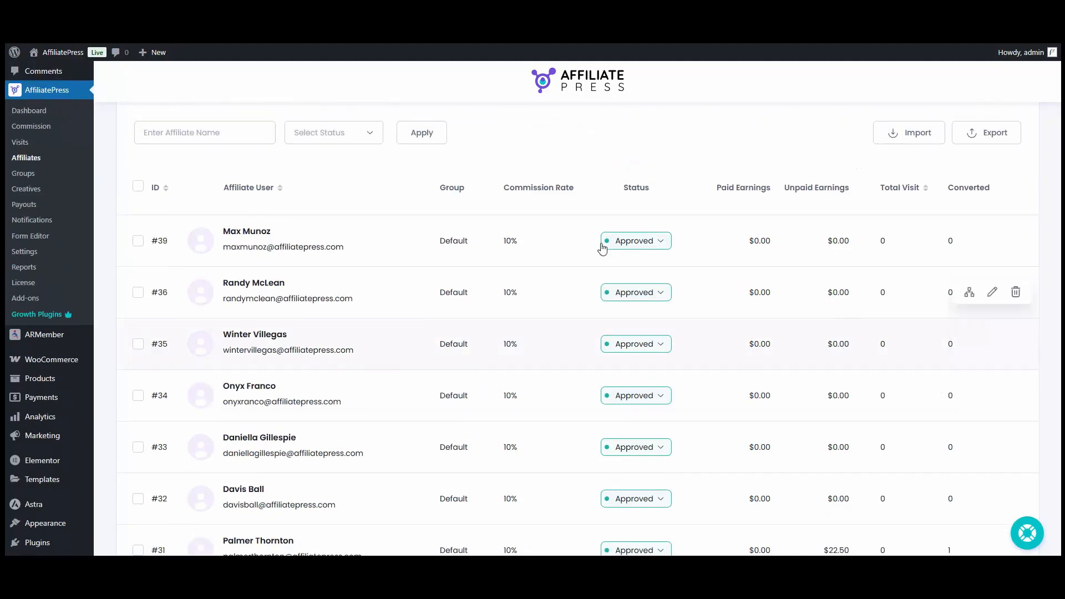
{"action": "left_click", "coordinate": [280, 233]}
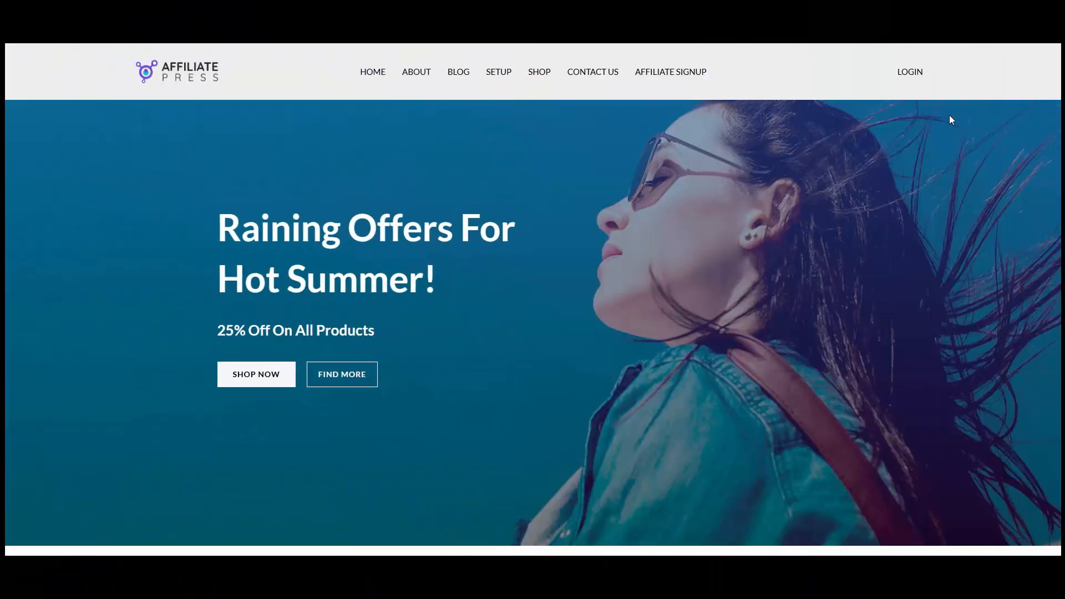
{"action": "scroll", "coordinate": [633, 268], "scroll_direction": "down", "scroll_amount": 3}
{"action": "scroll", "coordinate": [632, 268], "scroll_direction": "down", "scroll_amount": 15}
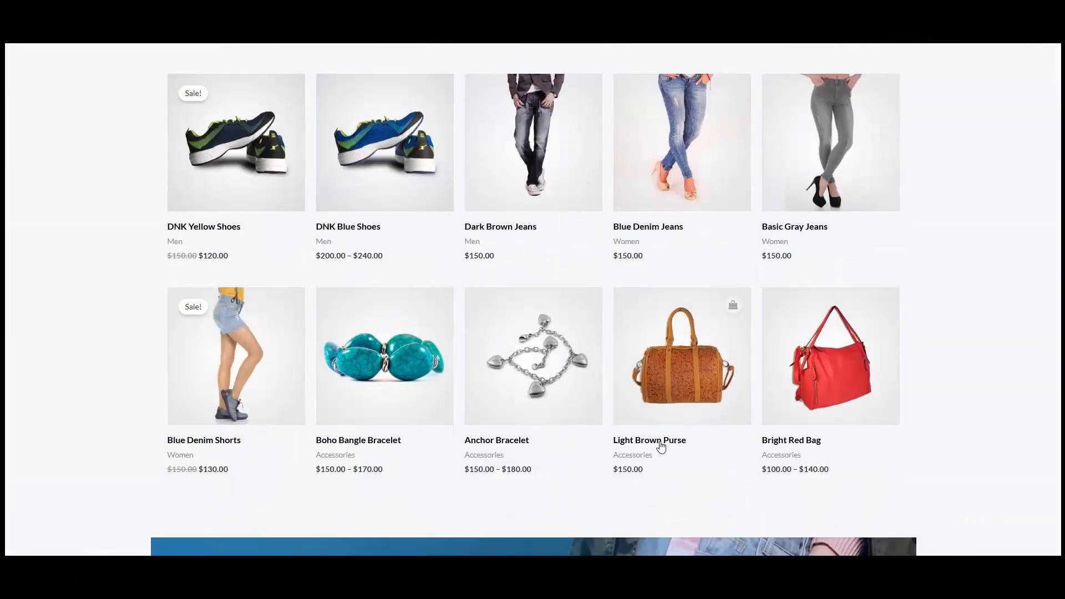
- Add the $150.00 Light Brown Purse to the cart and proceed to checkout
{"action": "left_click", "coordinate": [661, 444]}
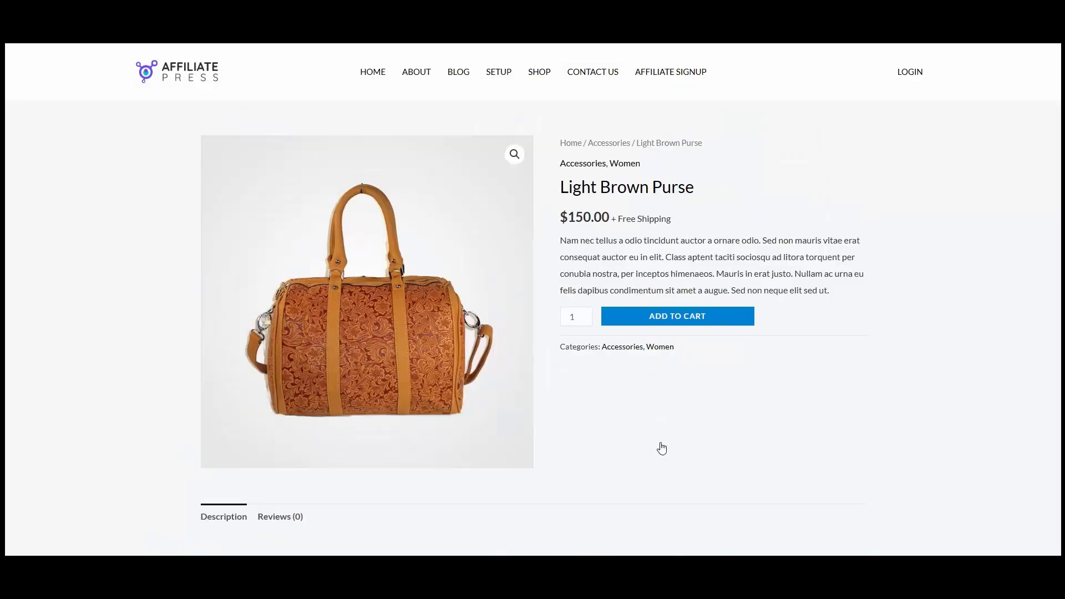
{"action": "left_click", "coordinate": [703, 331]}
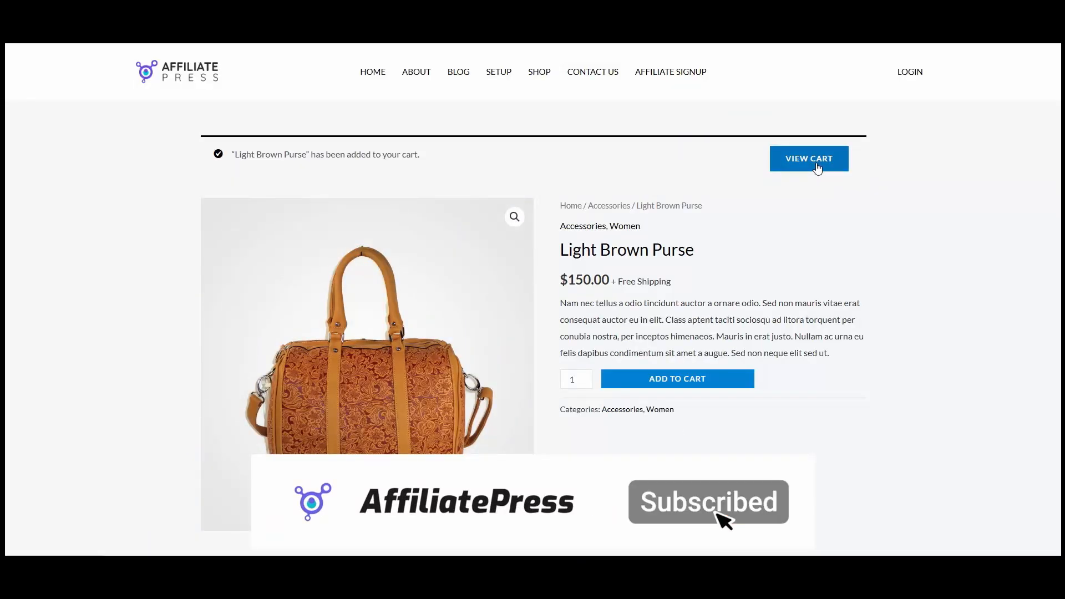
{"action": "left_click", "coordinate": [817, 168]}
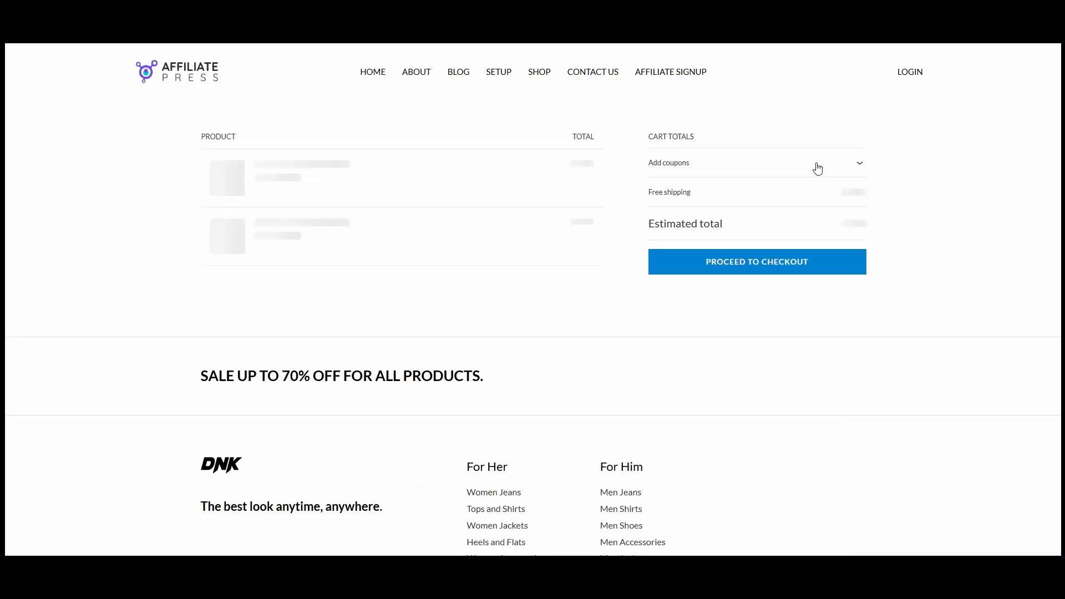
{"action": "left_click", "coordinate": [762, 261]}
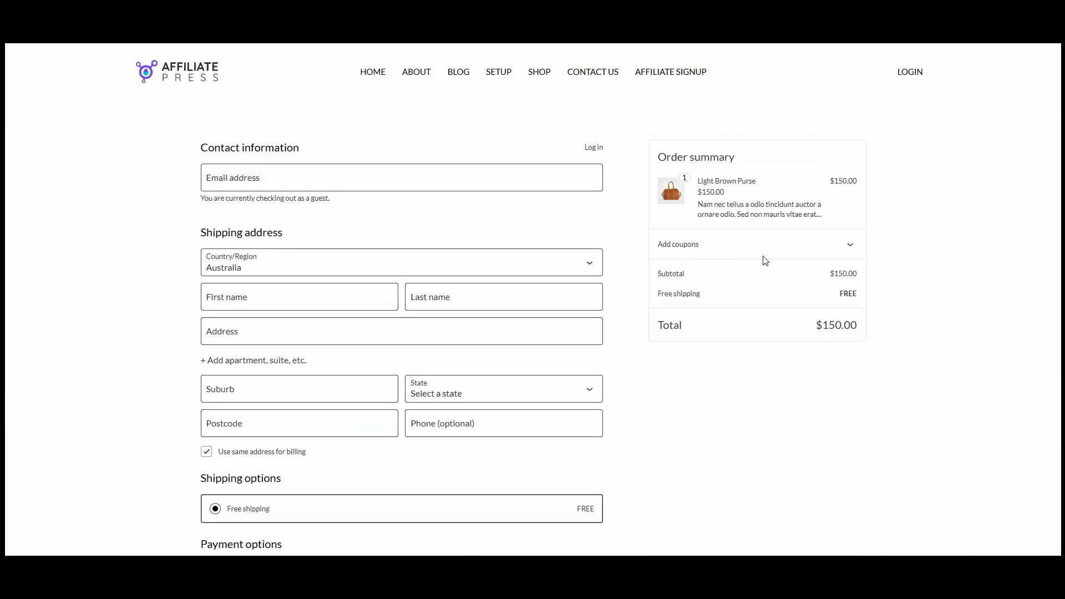
{"action": "scroll", "coordinate": [575, 333], "scroll_direction": "down", "scroll_amount": 4}
{"action": "scroll", "coordinate": [737, 385], "scroll_direction": "up", "scroll_amount": 3}
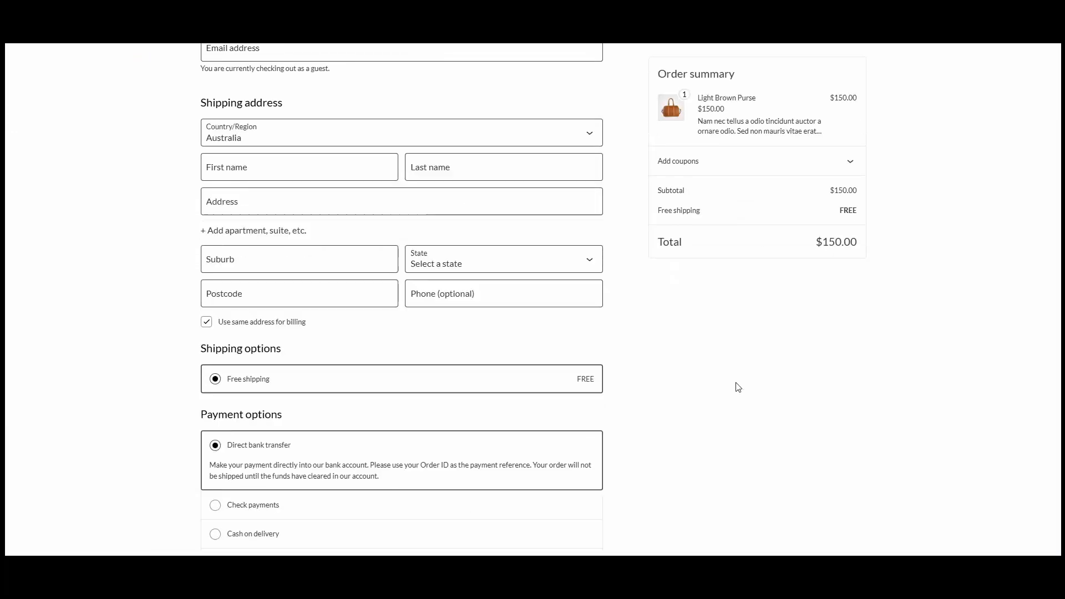
{"action": "left_click", "coordinate": [423, 127]}
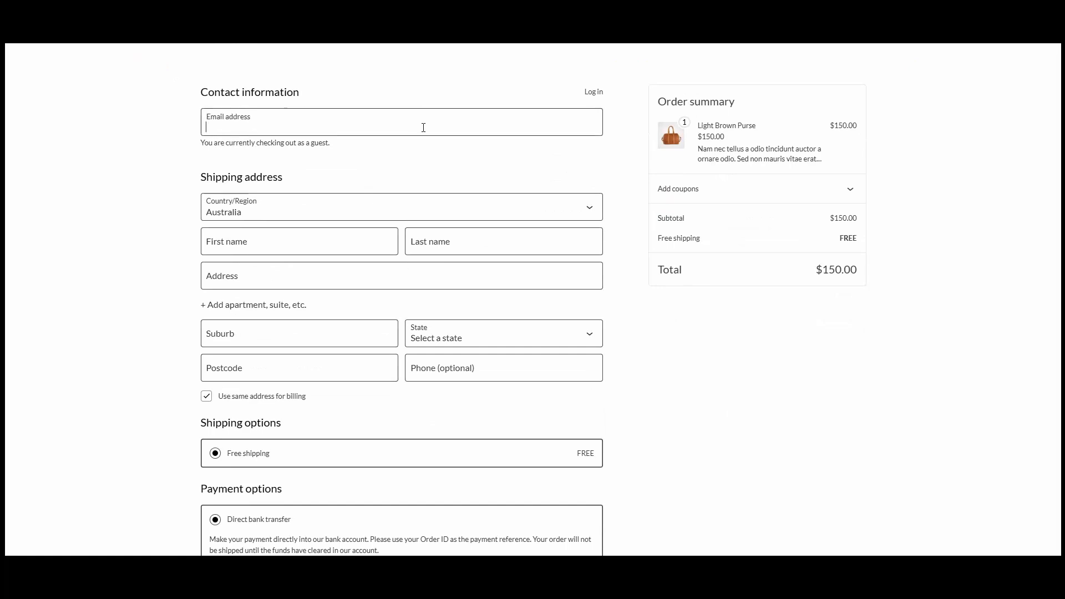
- Enter the buyer's e-mail and card details, pay by Credit / Debit Card, place the $150.00 order
{"action": "key", "text": "Tab"}
{"action": "key", "text": "Tab"}
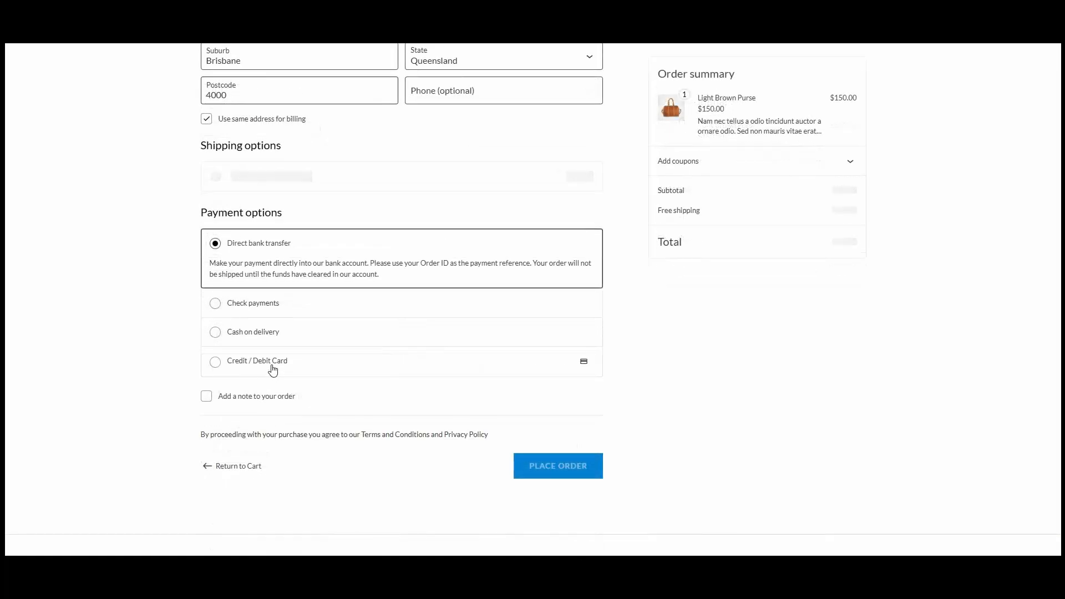
{"action": "left_click", "coordinate": [273, 366]}
{"action": "left_click", "coordinate": [276, 426]}
{"action": "type", "text": "4111111111111111112812"}
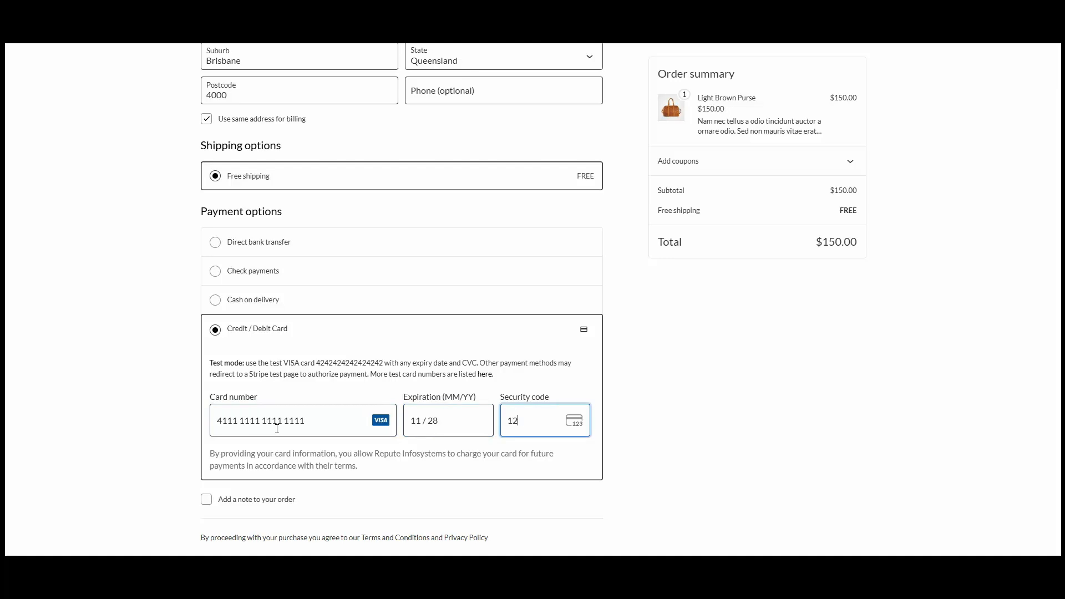
{"action": "type", "text": "3"}
{"action": "scroll", "coordinate": [332, 411], "scroll_direction": "down", "scroll_amount": 2}
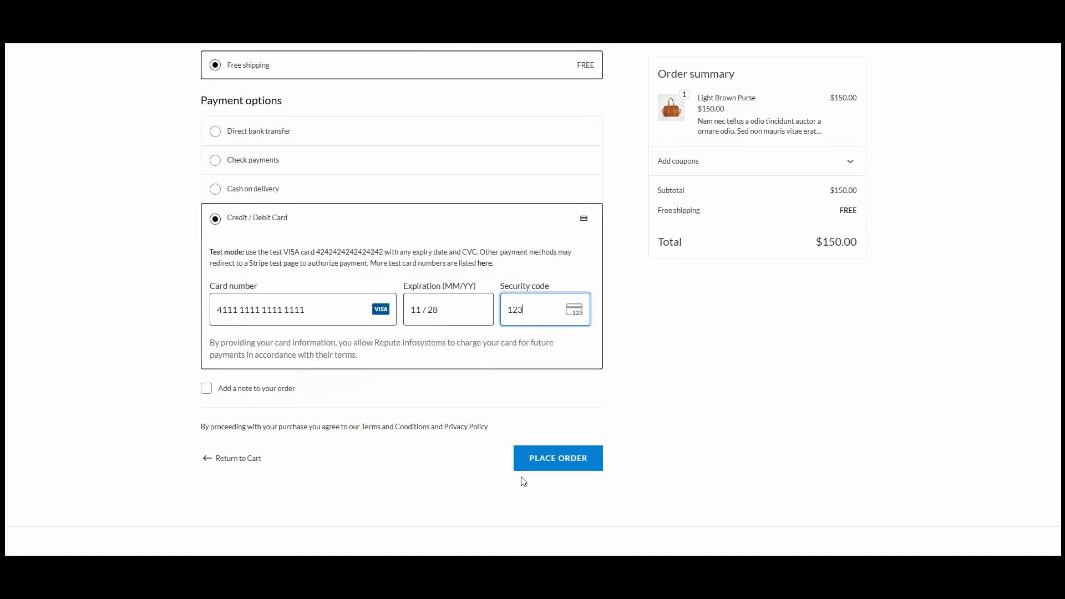
{"action": "left_click", "coordinate": [571, 461]}
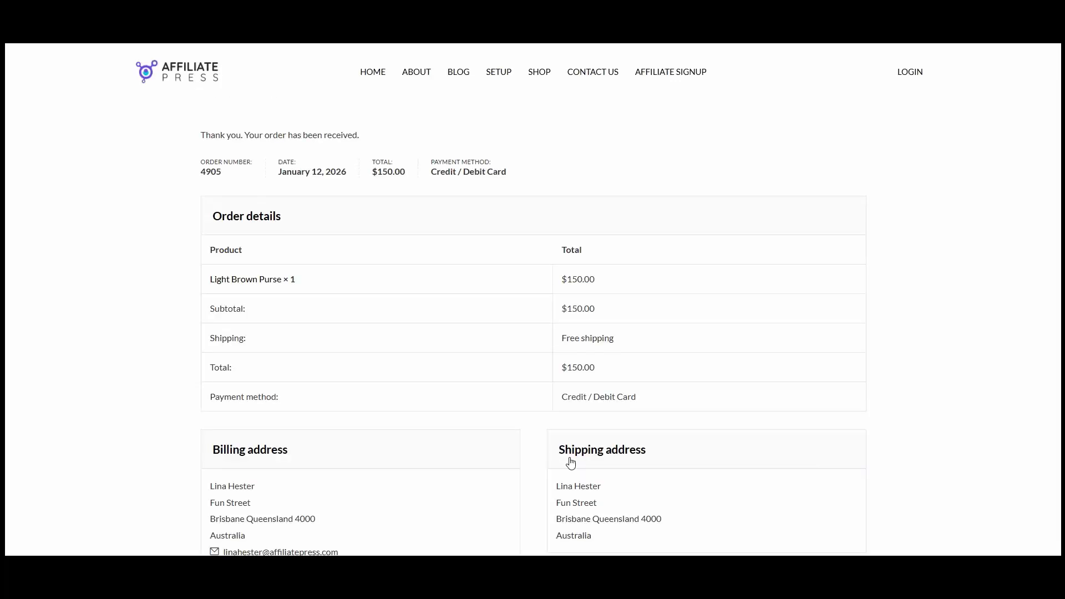
{"action": "scroll", "coordinate": [528, 259], "scroll_direction": "down", "scroll_amount": 5}
{"action": "scroll", "coordinate": [551, 361], "scroll_direction": "up", "scroll_amount": 7}
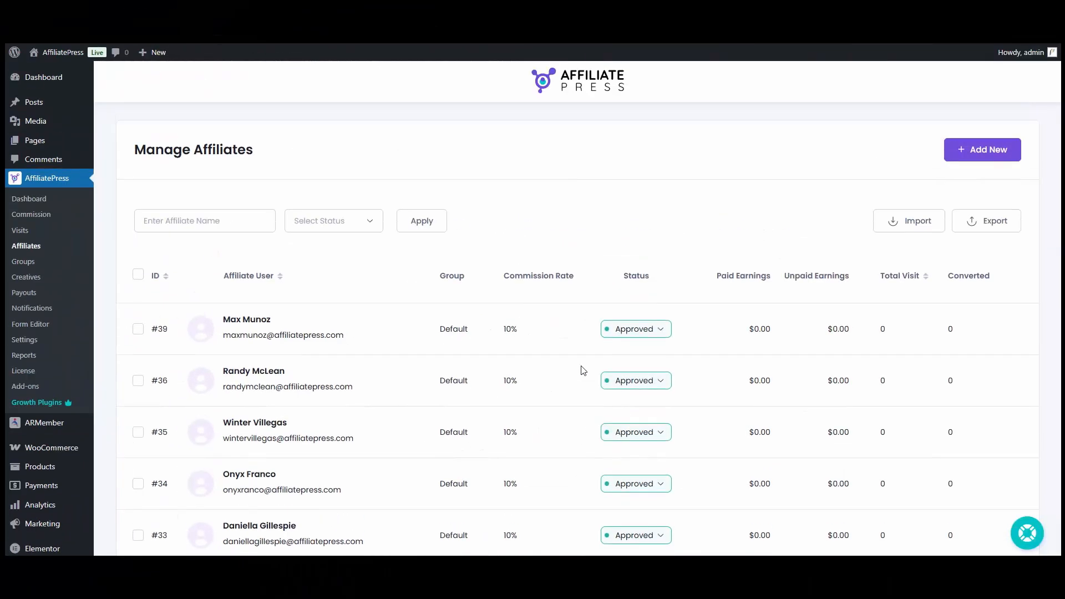
{"action": "left_click", "coordinate": [50, 221]}
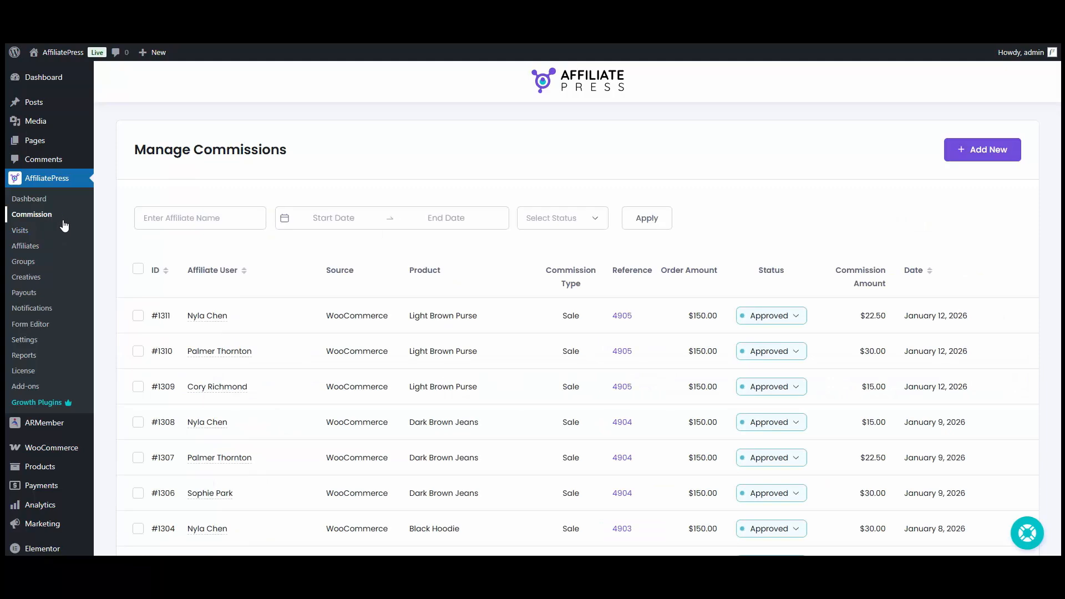
{"action": "scroll", "coordinate": [613, 285], "scroll_direction": "down", "scroll_amount": 2}
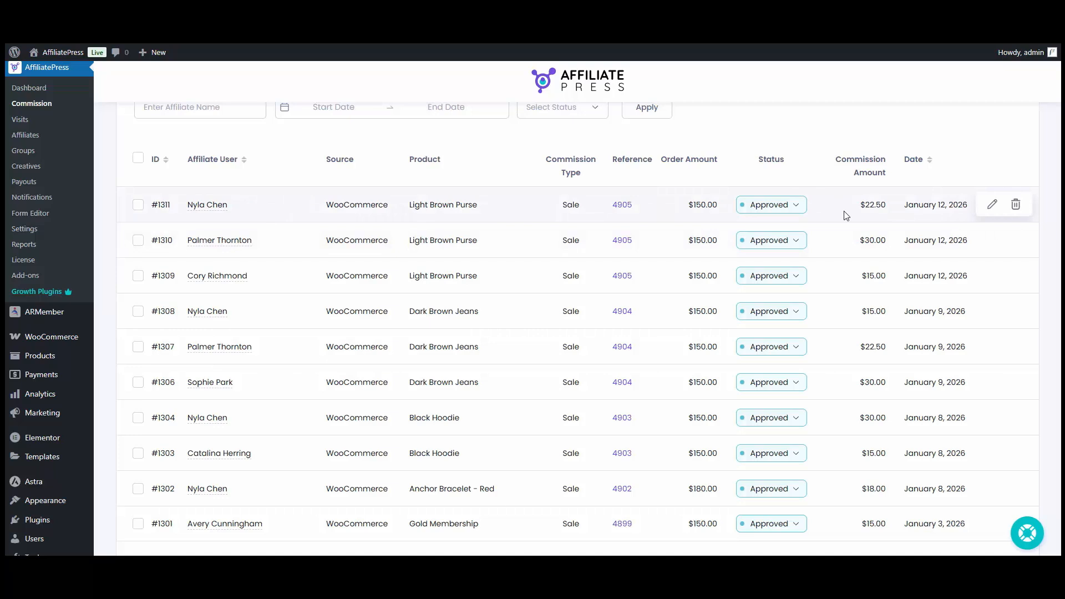
{"action": "left_click", "coordinate": [30, 143]}
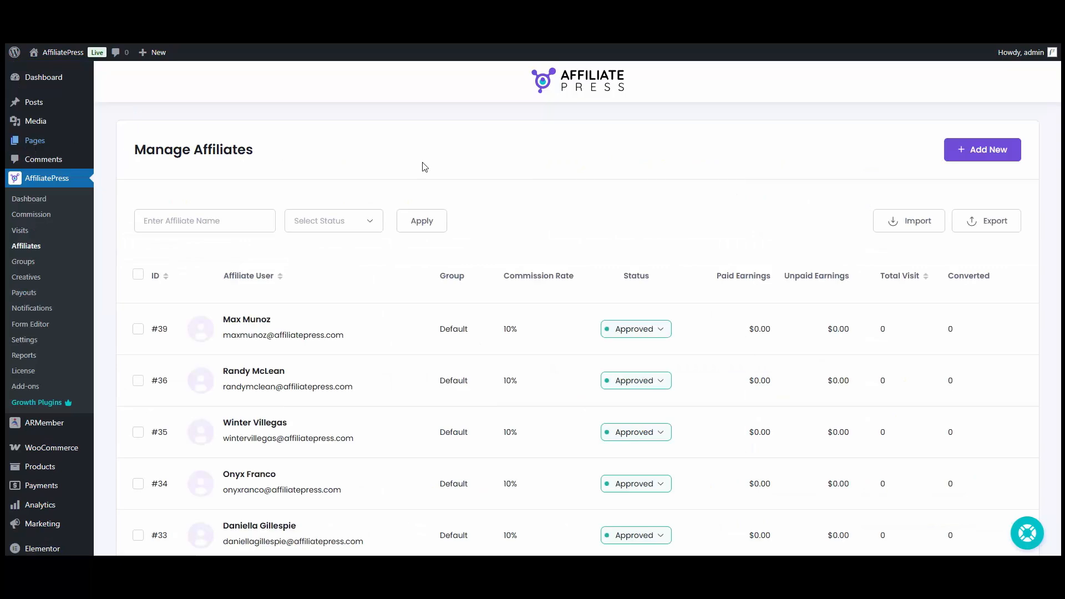
- Open the MLM network tree for affiliate #27 and view its lower levels under the $85.50 top node
{"action": "scroll", "coordinate": [499, 194], "scroll_direction": "down", "scroll_amount": 6}
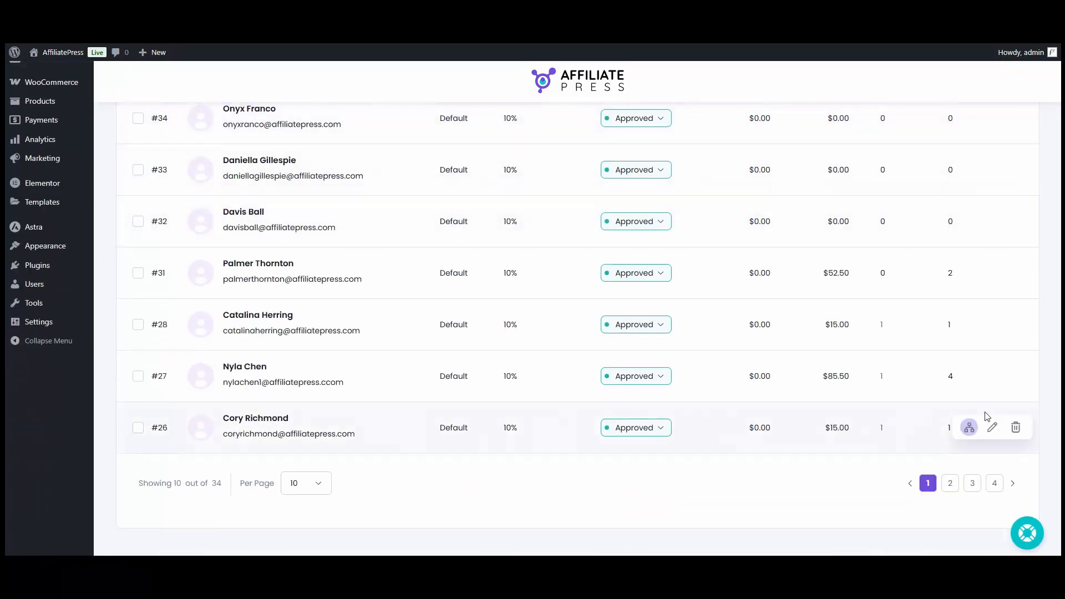
{"action": "left_click", "coordinate": [968, 379]}
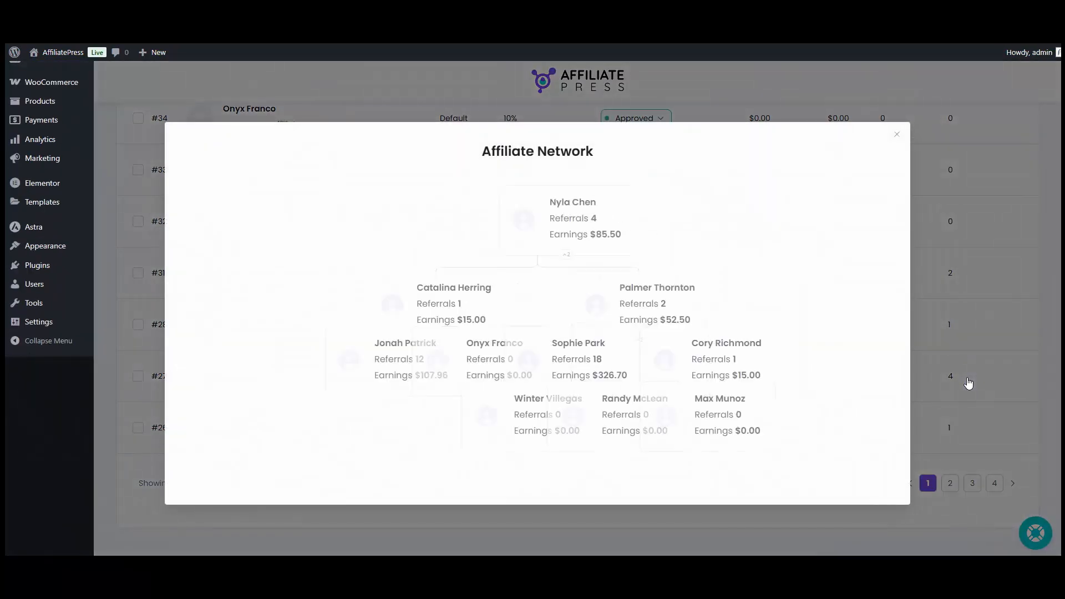
{"action": "left_click_drag", "start_coordinate": [586, 249], "coordinate": [541, 162]}
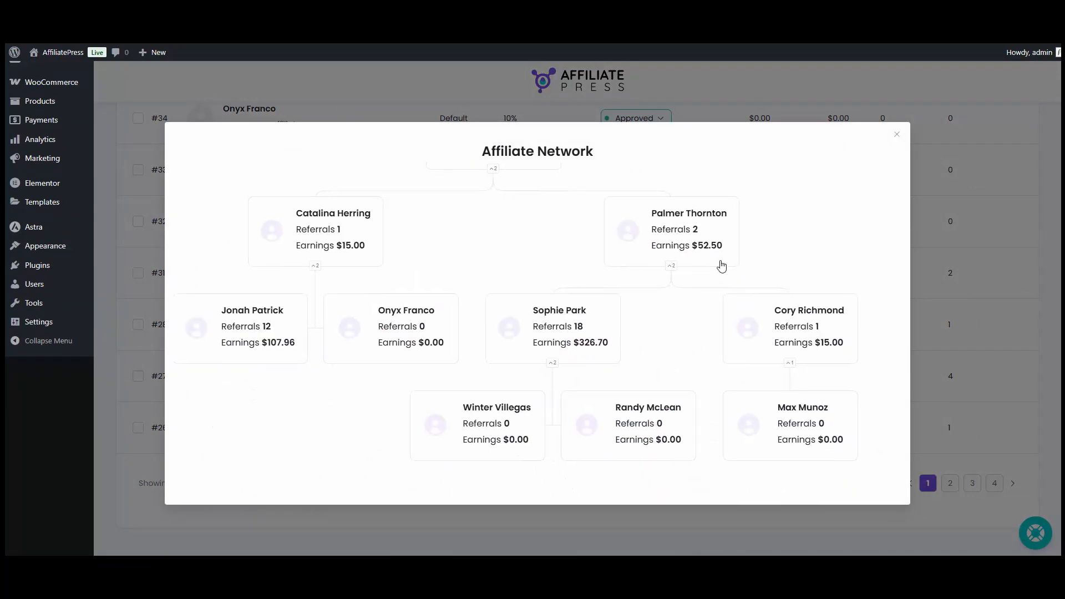